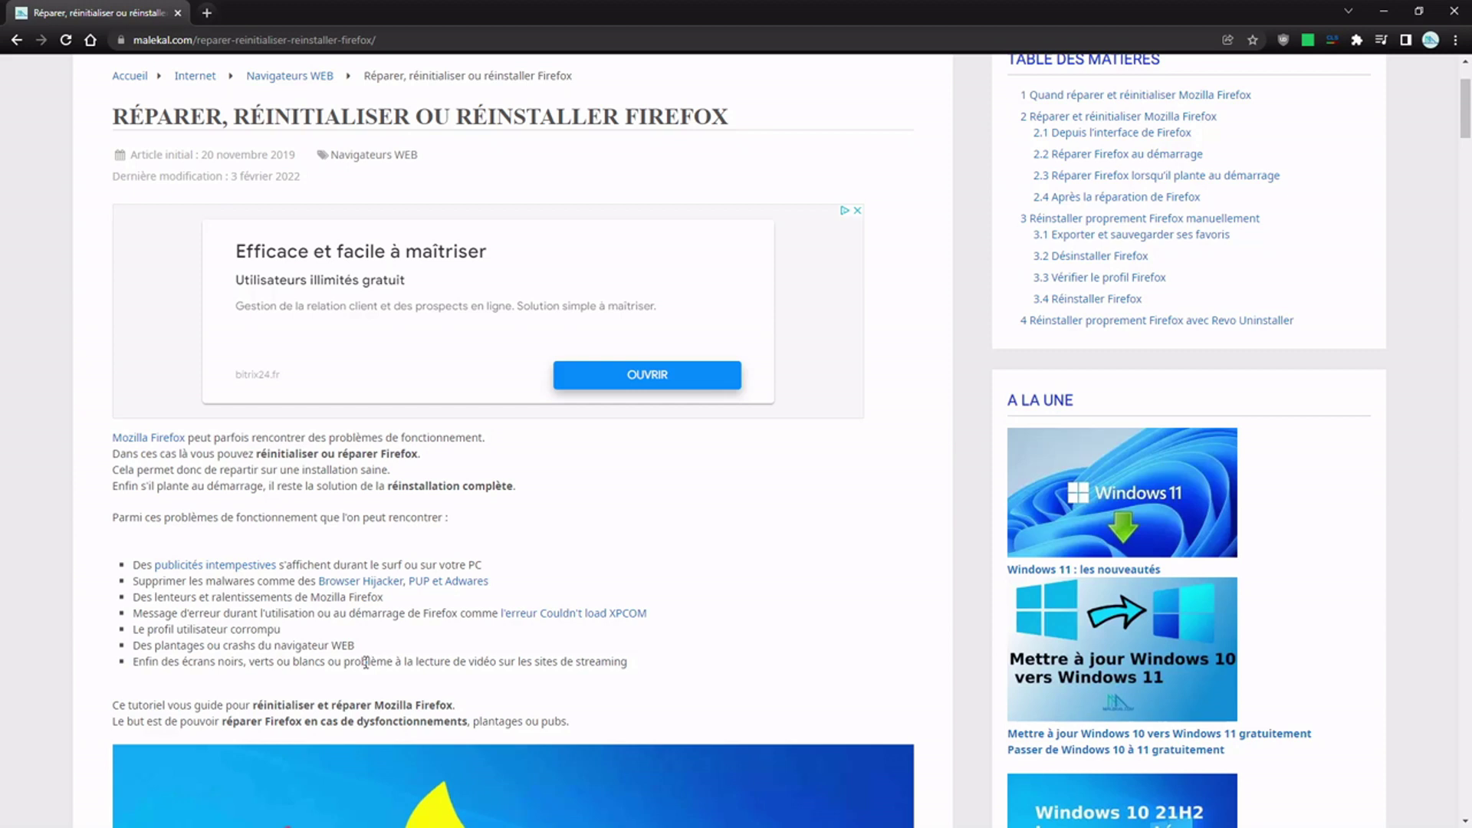
pyautogui.scroll(2, 369, 663)
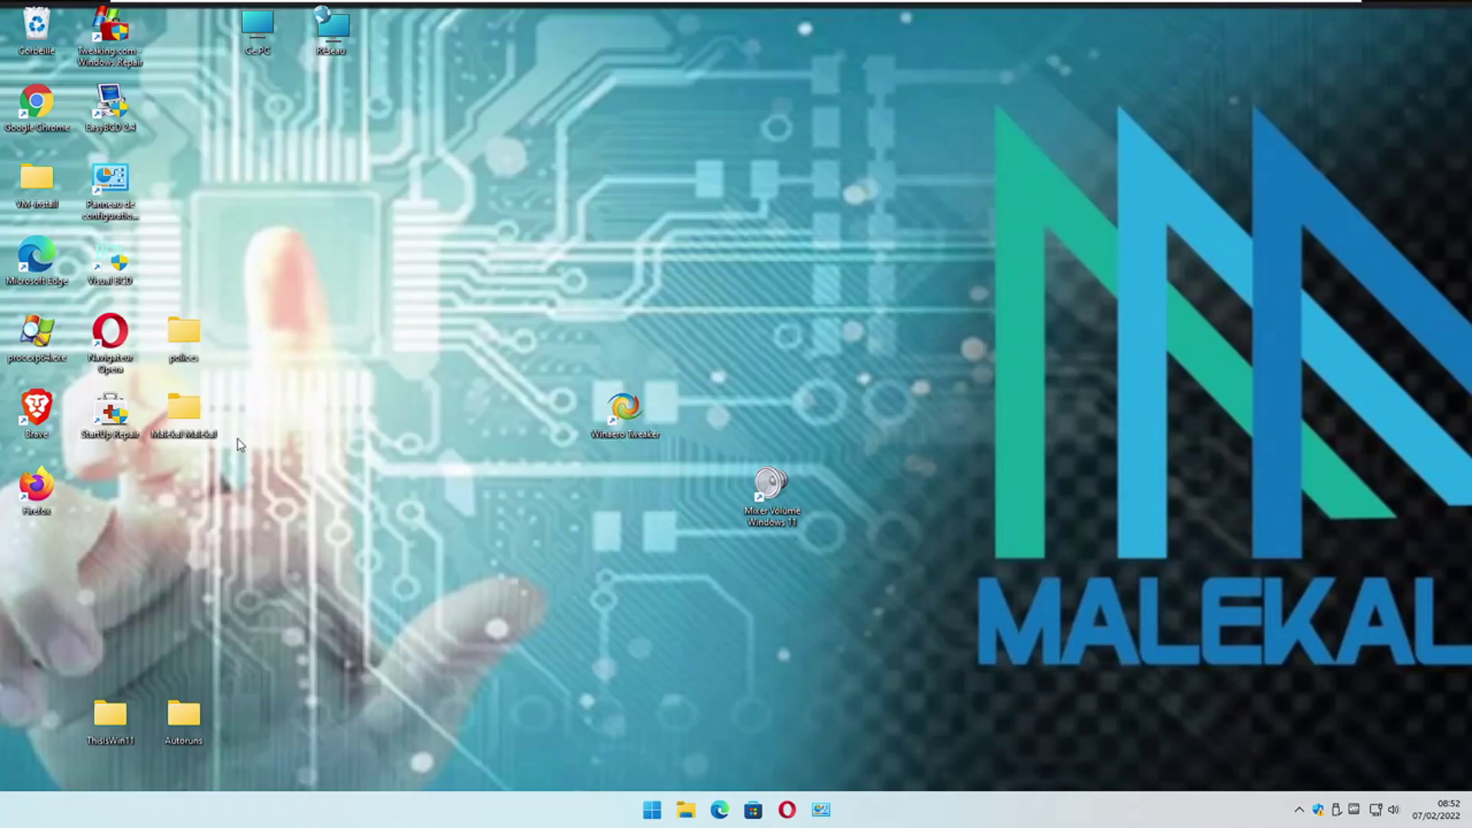
# Move the Firefox shortcut to an empty area of the desktop and launch Firefox from it.
pyautogui.moveTo(37, 489); pyautogui.dragTo(989, 257)
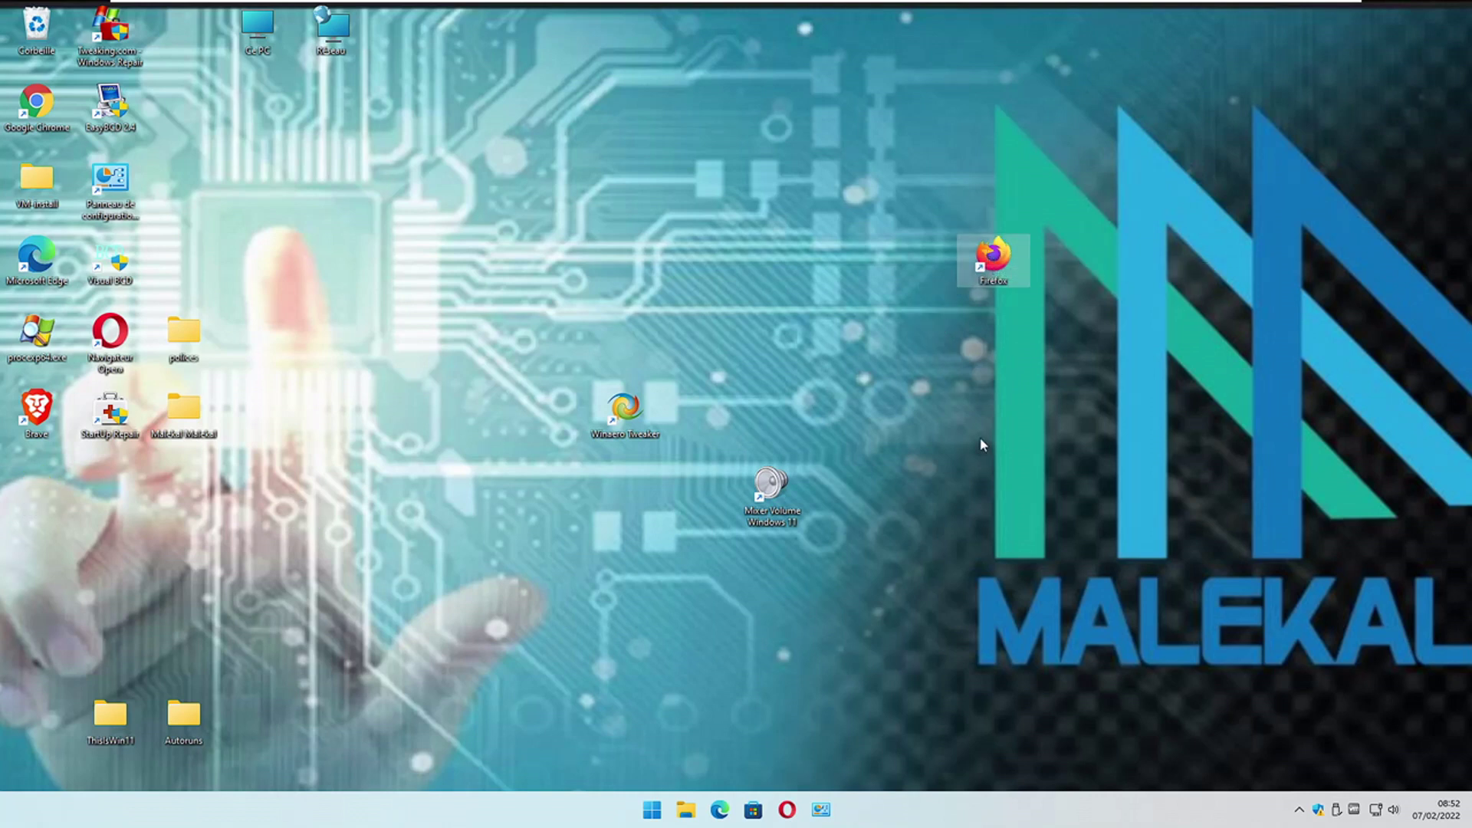
pyautogui.doubleClick(993, 255)
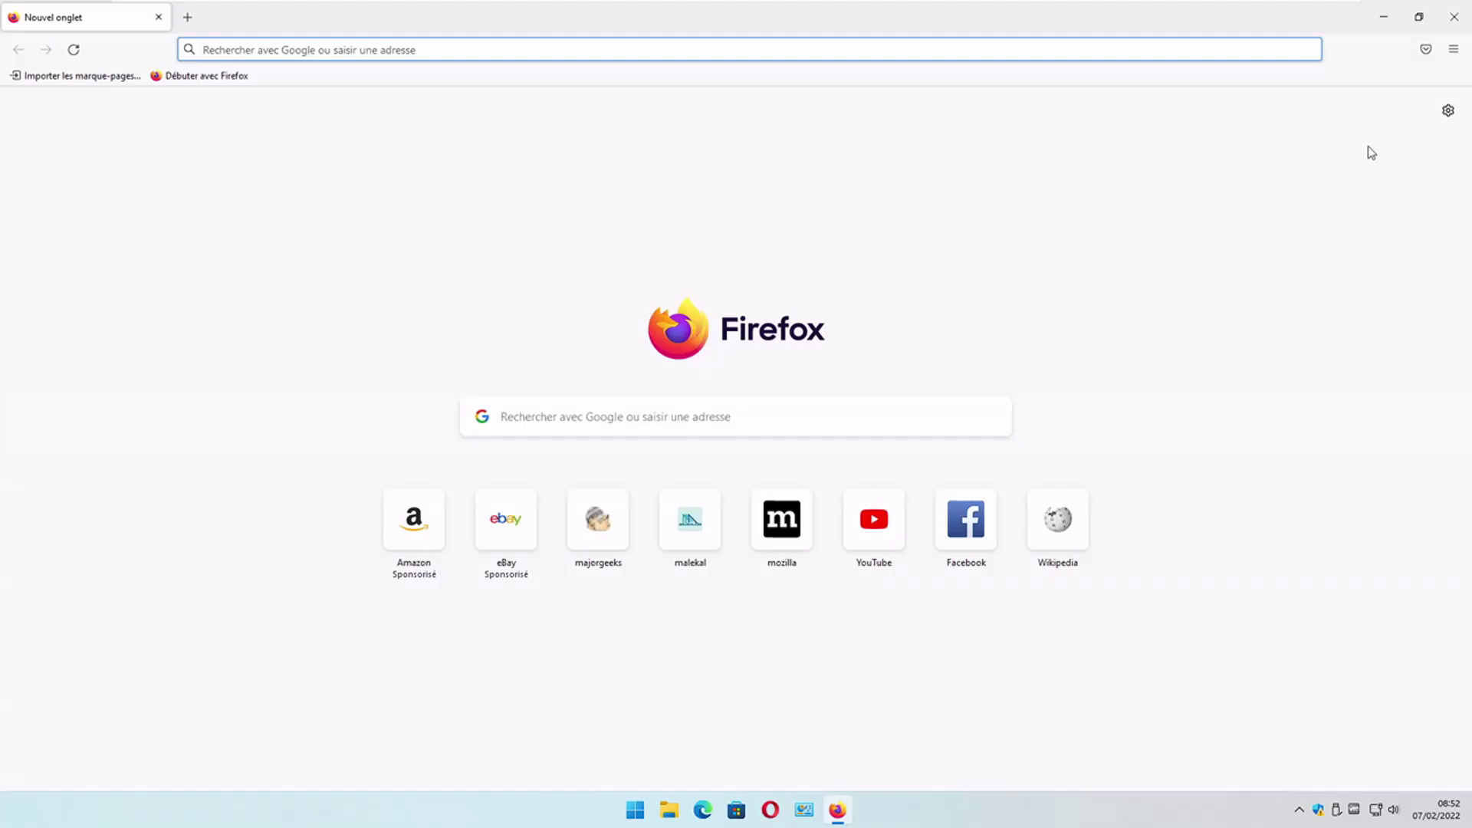
# Open Firefox's troubleshooting information page (Informations de dépannage).
pyautogui.click(1454, 49)
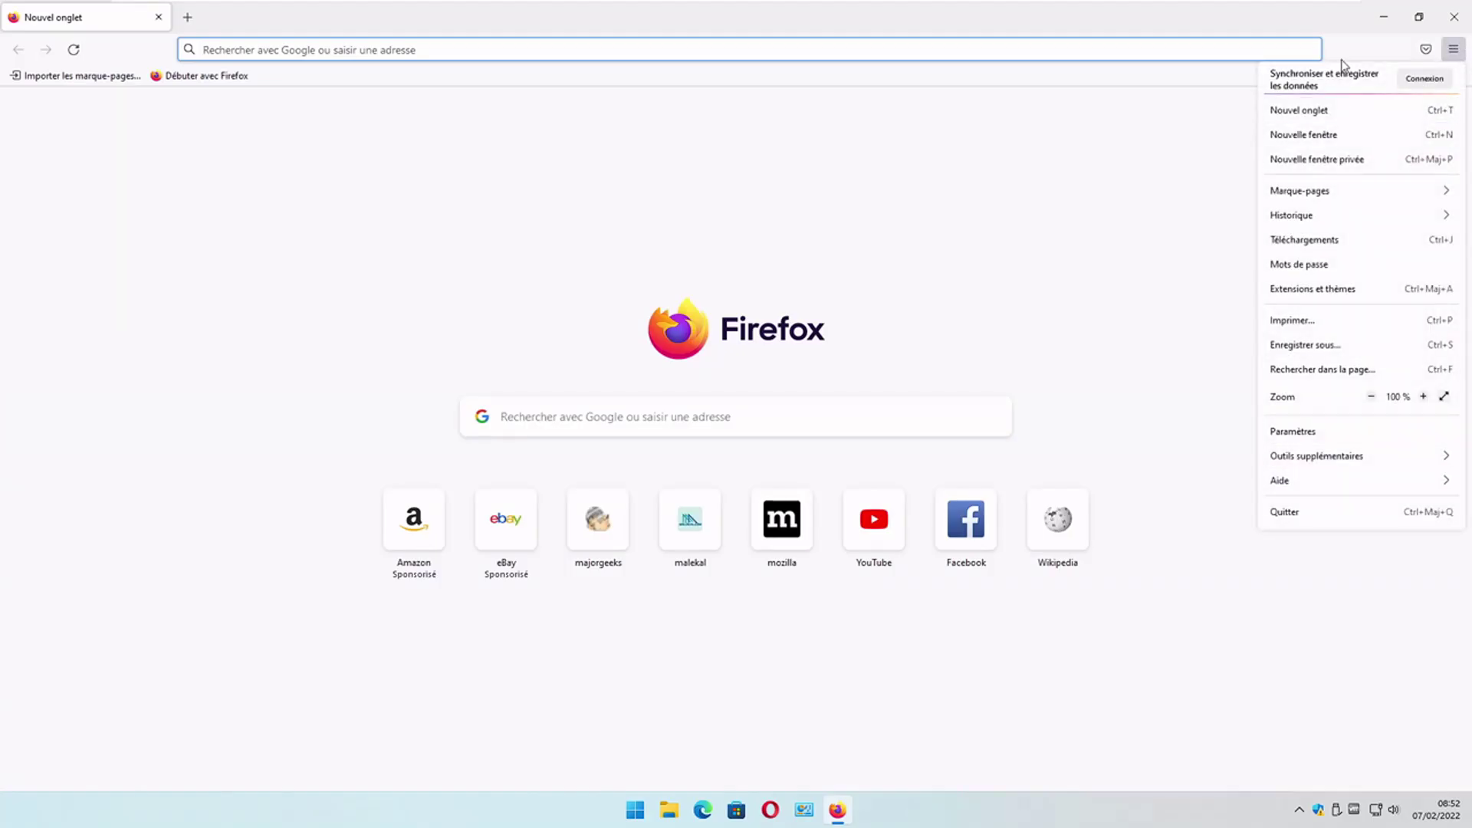
pyautogui.click(1307, 482)
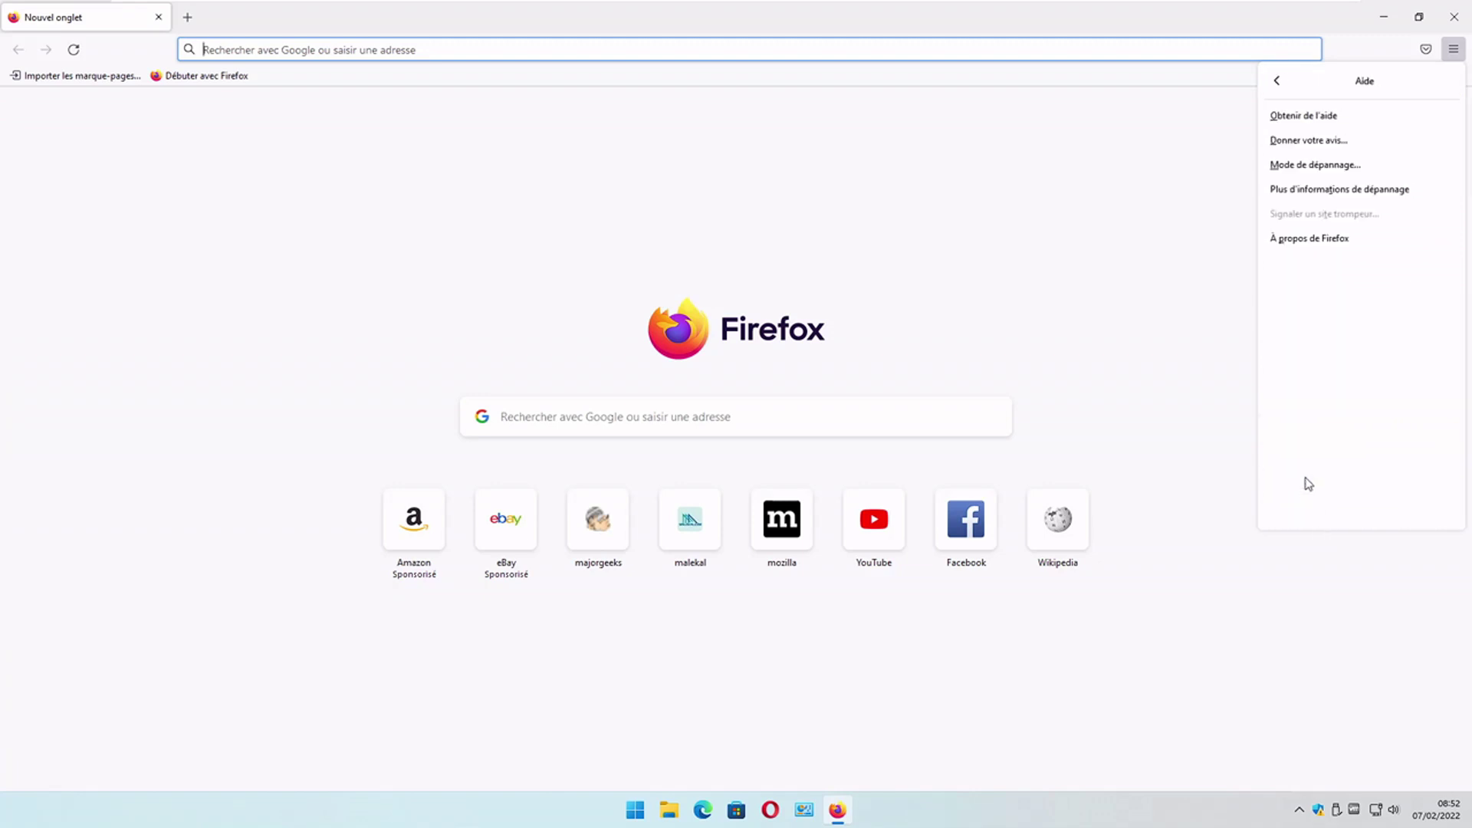
pyautogui.click(1357, 192)
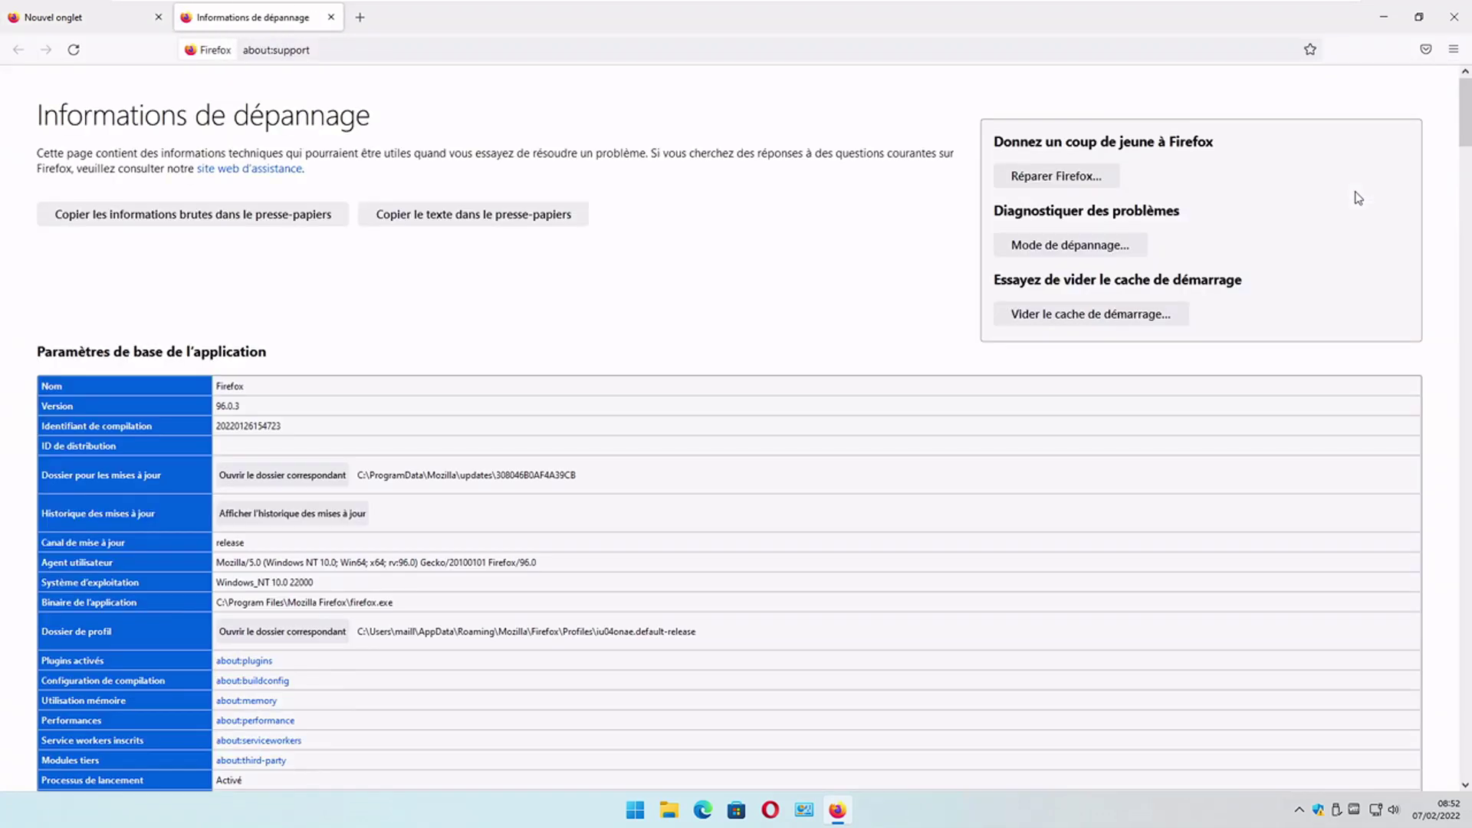
# Repair Firefox to its default settings through the import wizard, and move the Anciennes données folder to a free spot on the desktop.
pyautogui.click(1062, 180)
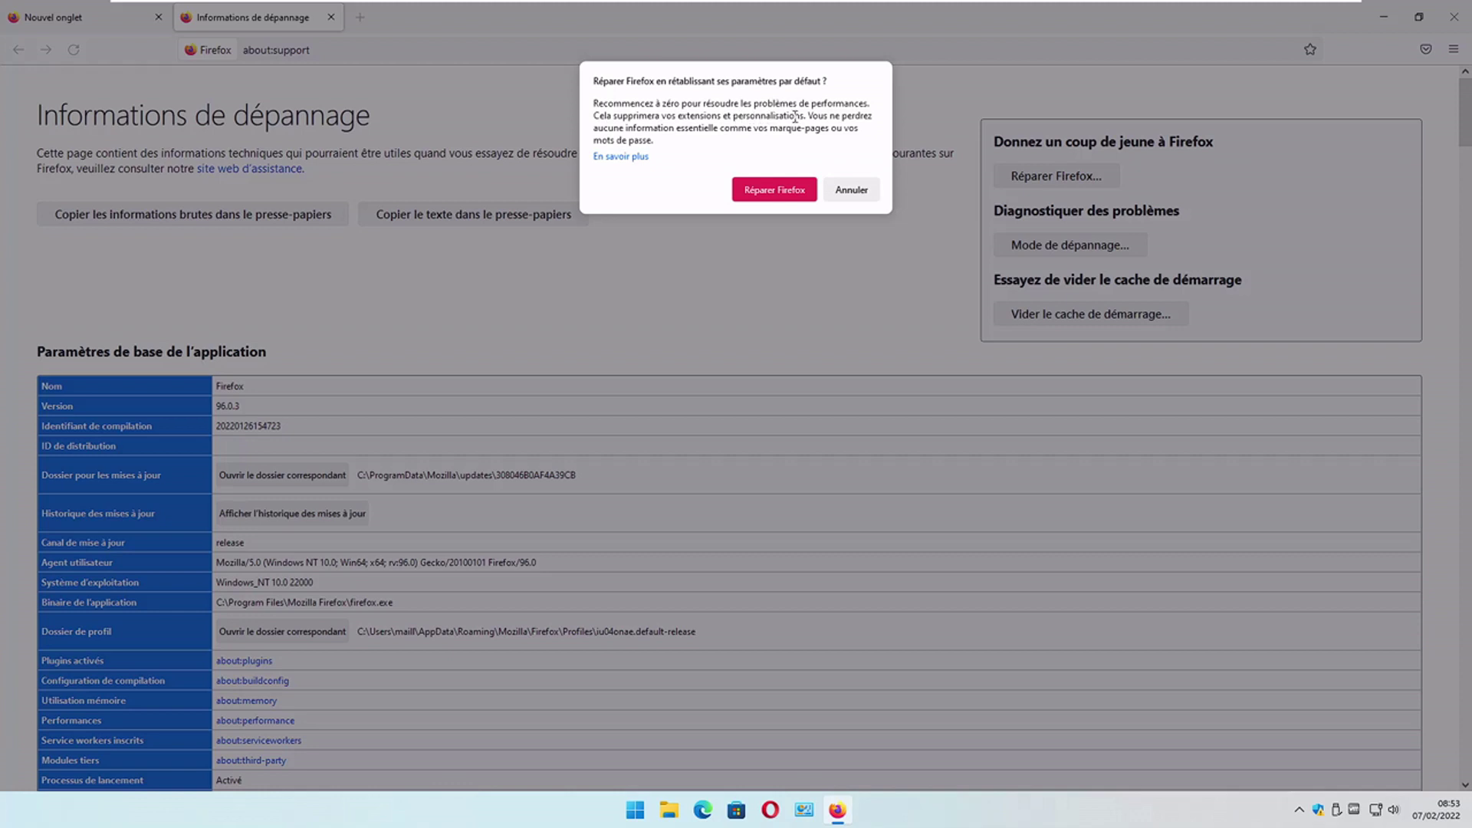
pyautogui.moveTo(775, 127); pyautogui.dragTo(819, 127)
pyautogui.moveTo(592, 140); pyautogui.dragTo(653, 140)
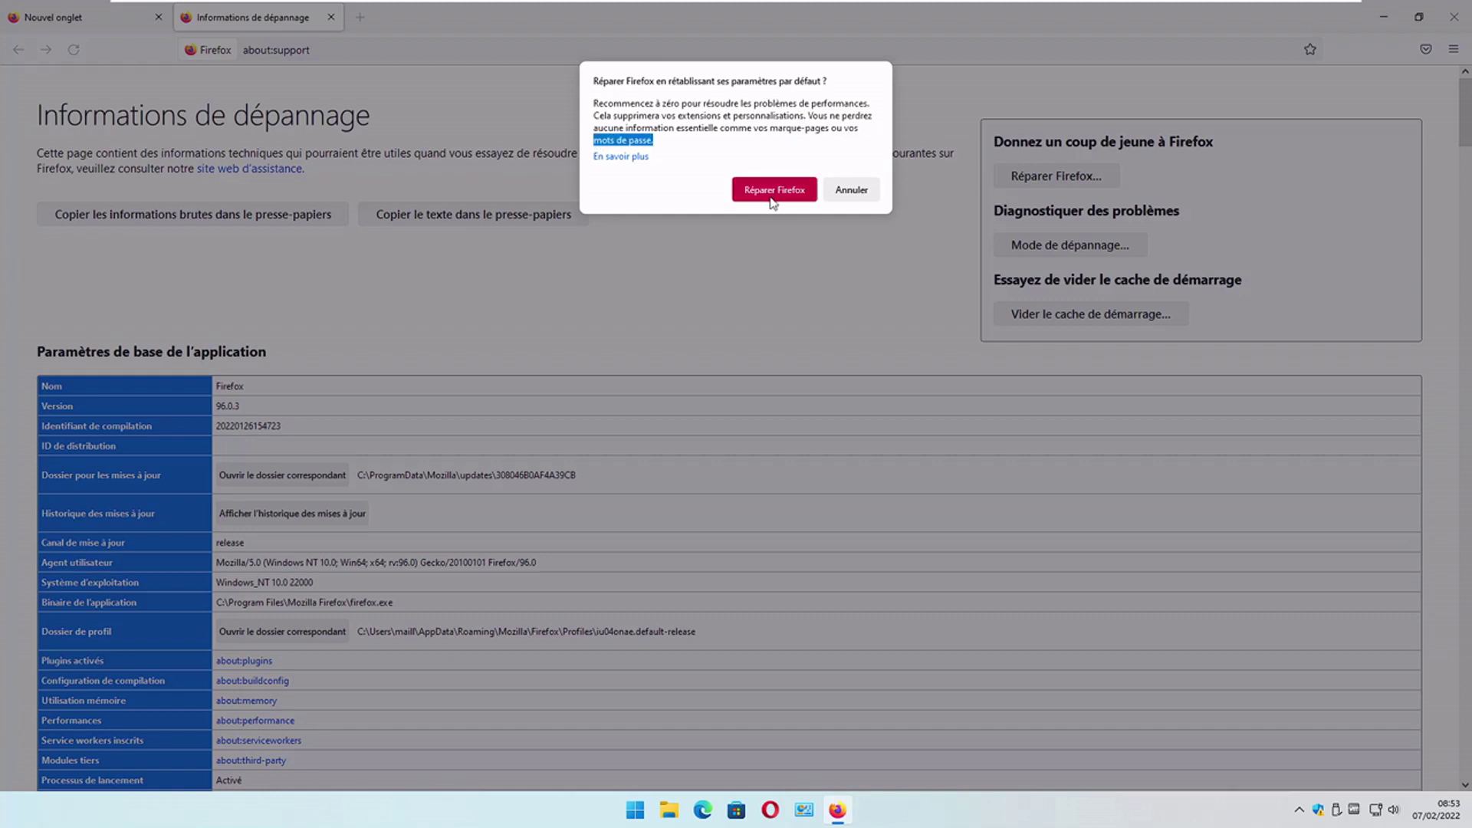
pyautogui.click(765, 196)
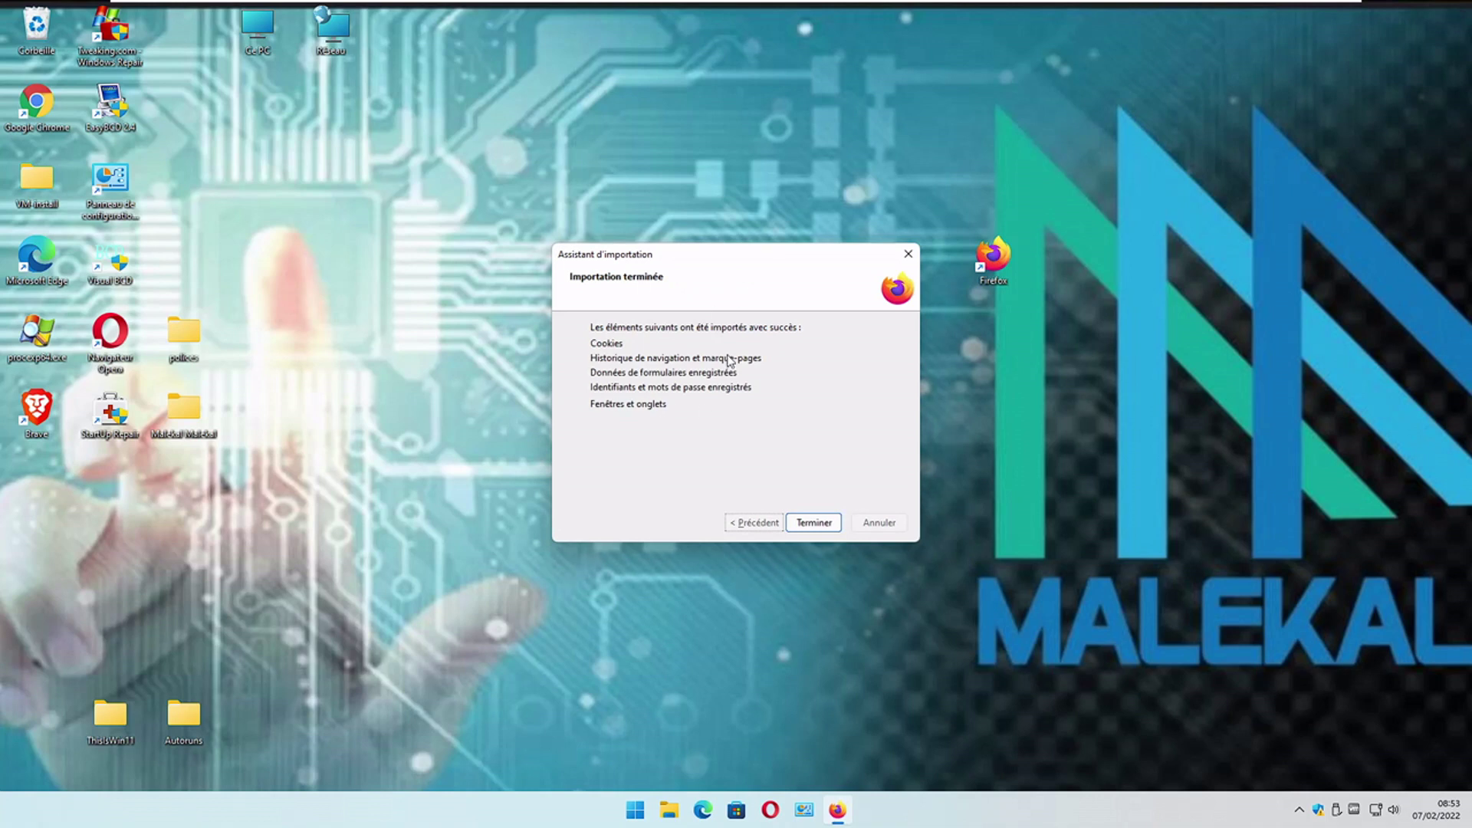
pyautogui.click(814, 523)
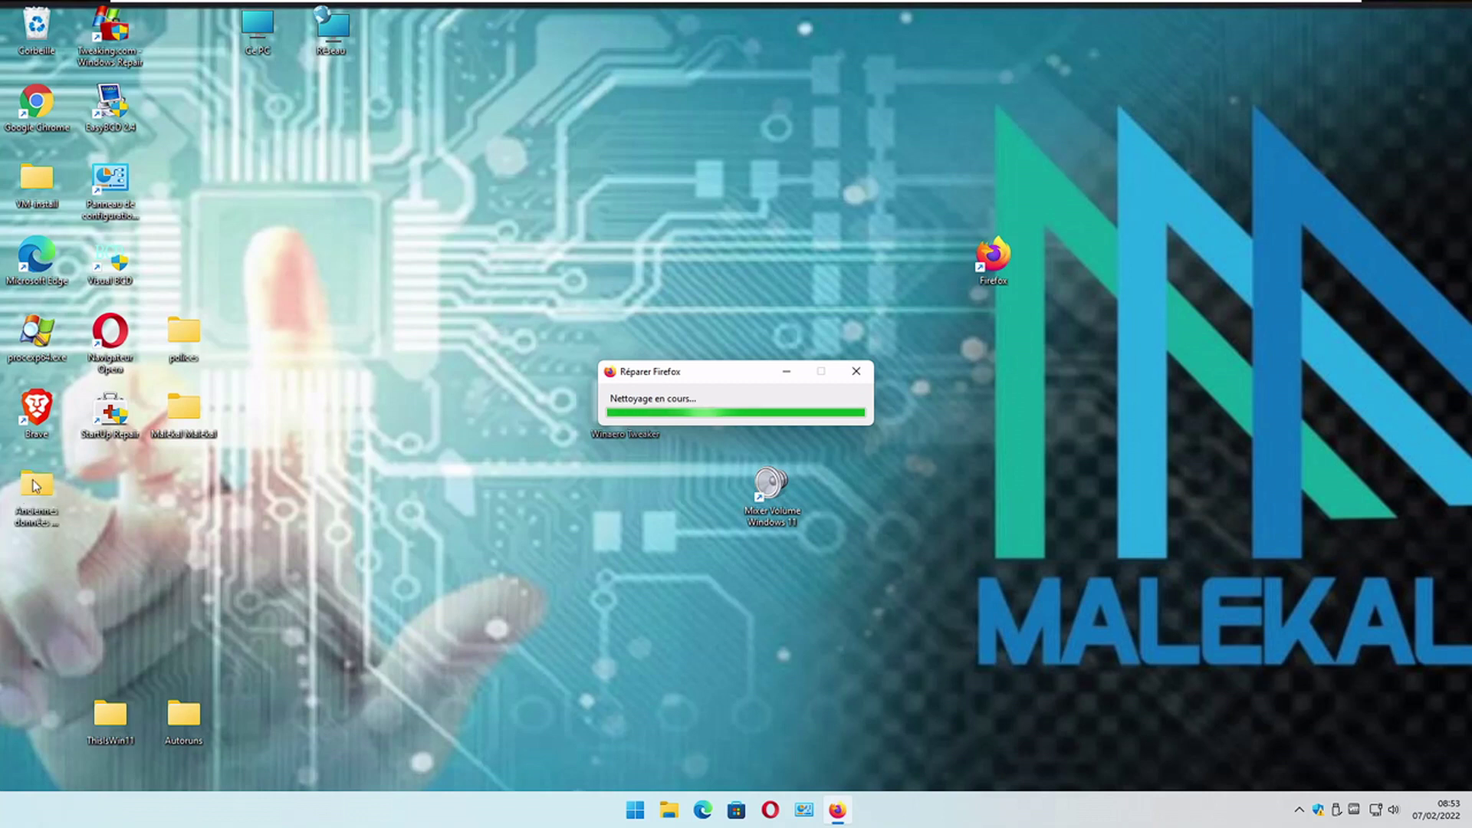
pyautogui.moveTo(48, 504); pyautogui.dragTo(404, 681)
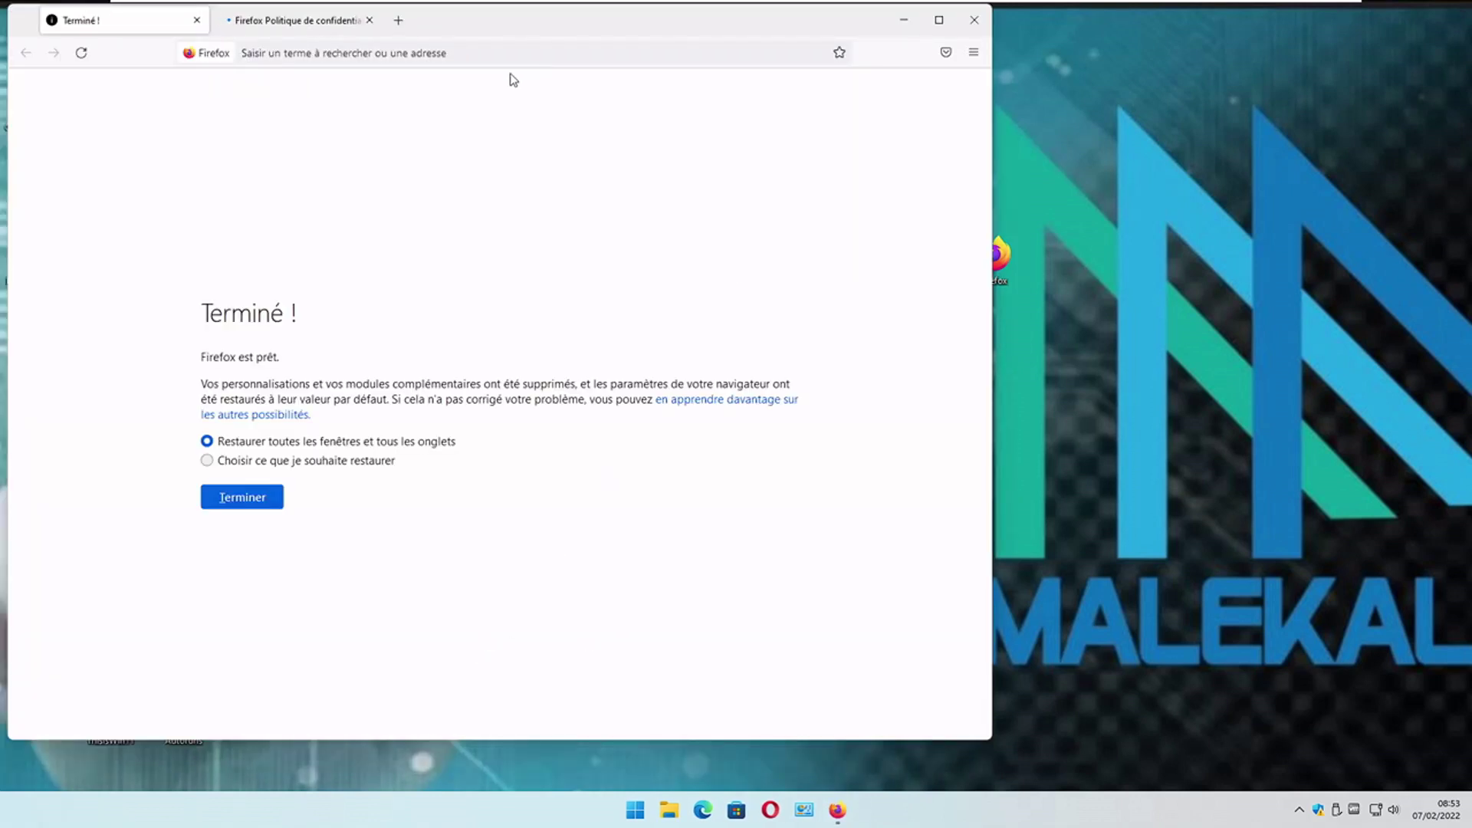
# Restore all windows and tabs in the repaired Firefox, and close both of its windows.
pyautogui.click(243, 498)
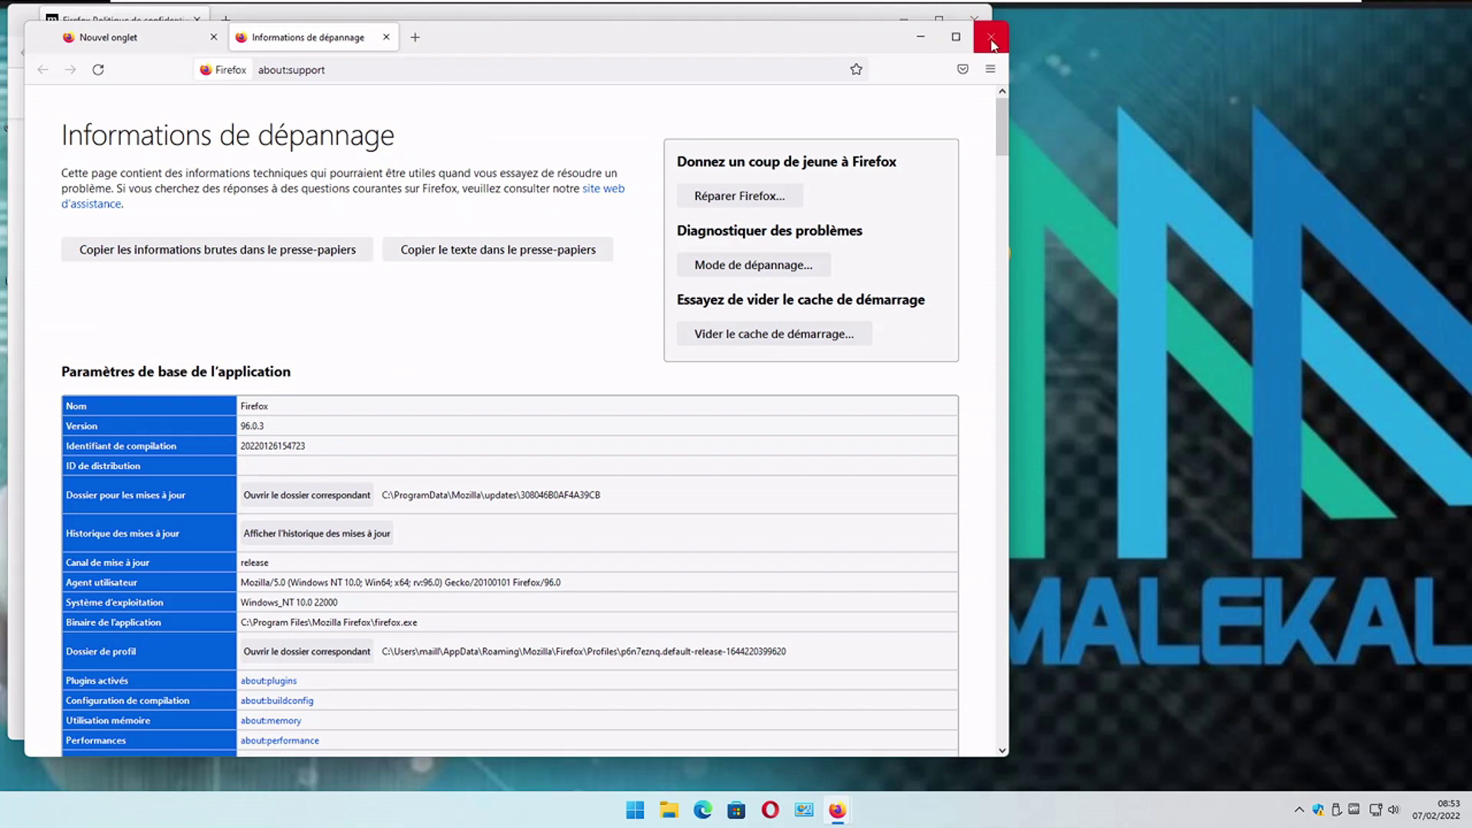
pyautogui.click(990, 36)
pyautogui.moveTo(716, 33); pyautogui.dragTo(924, 100)
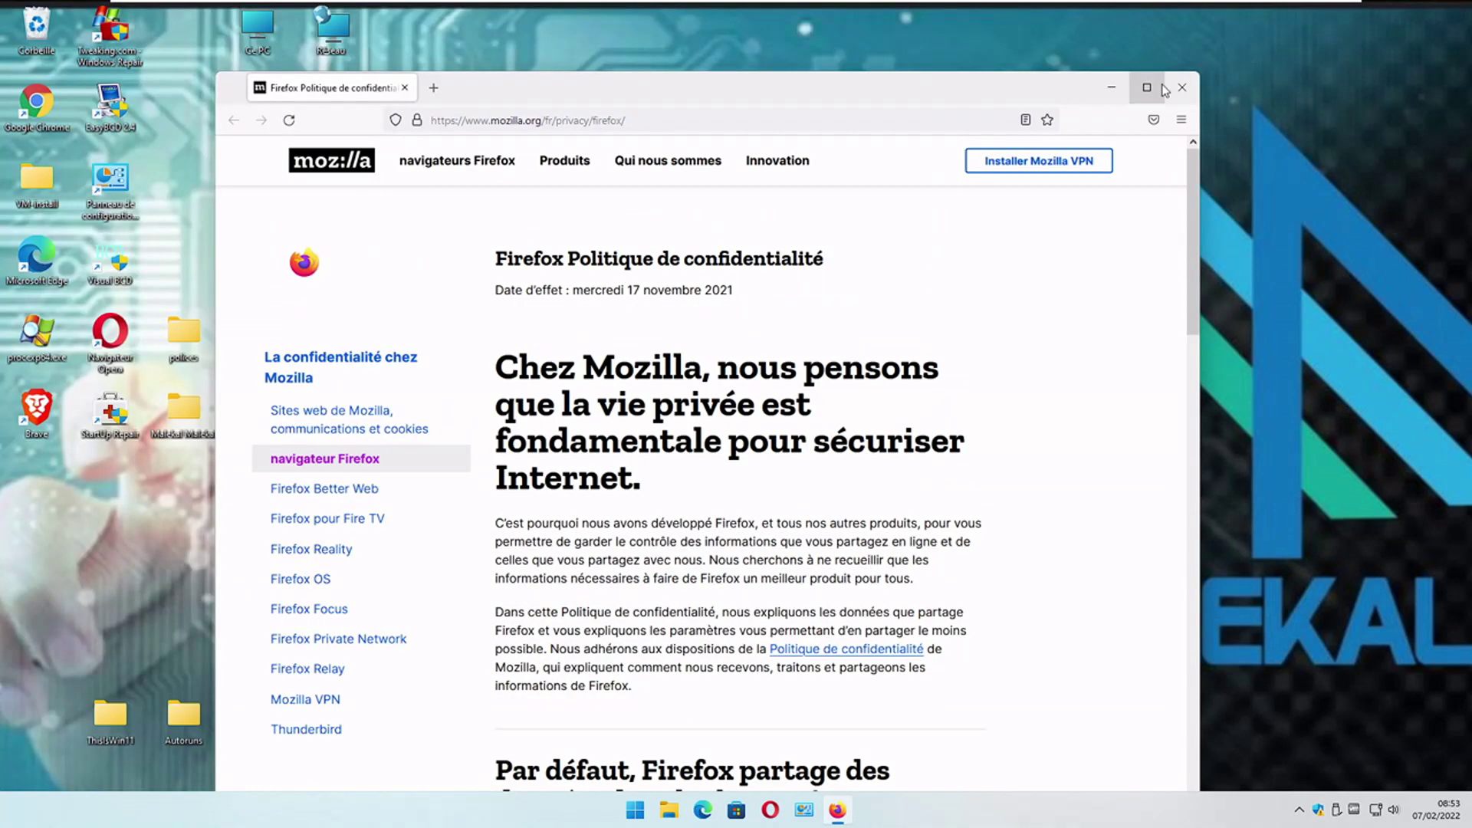
pyautogui.click(1146, 88)
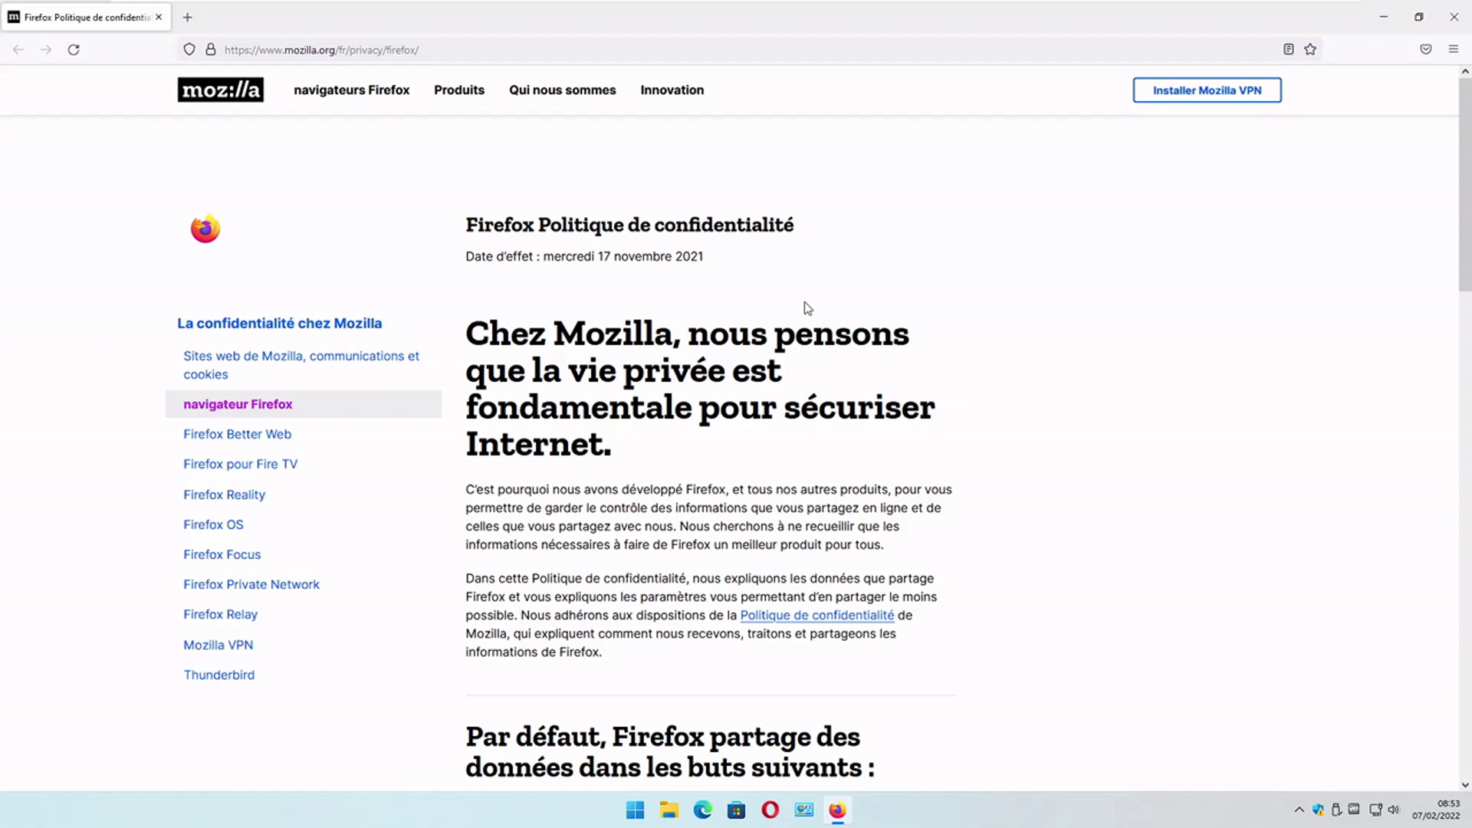
pyautogui.click(1459, 23)
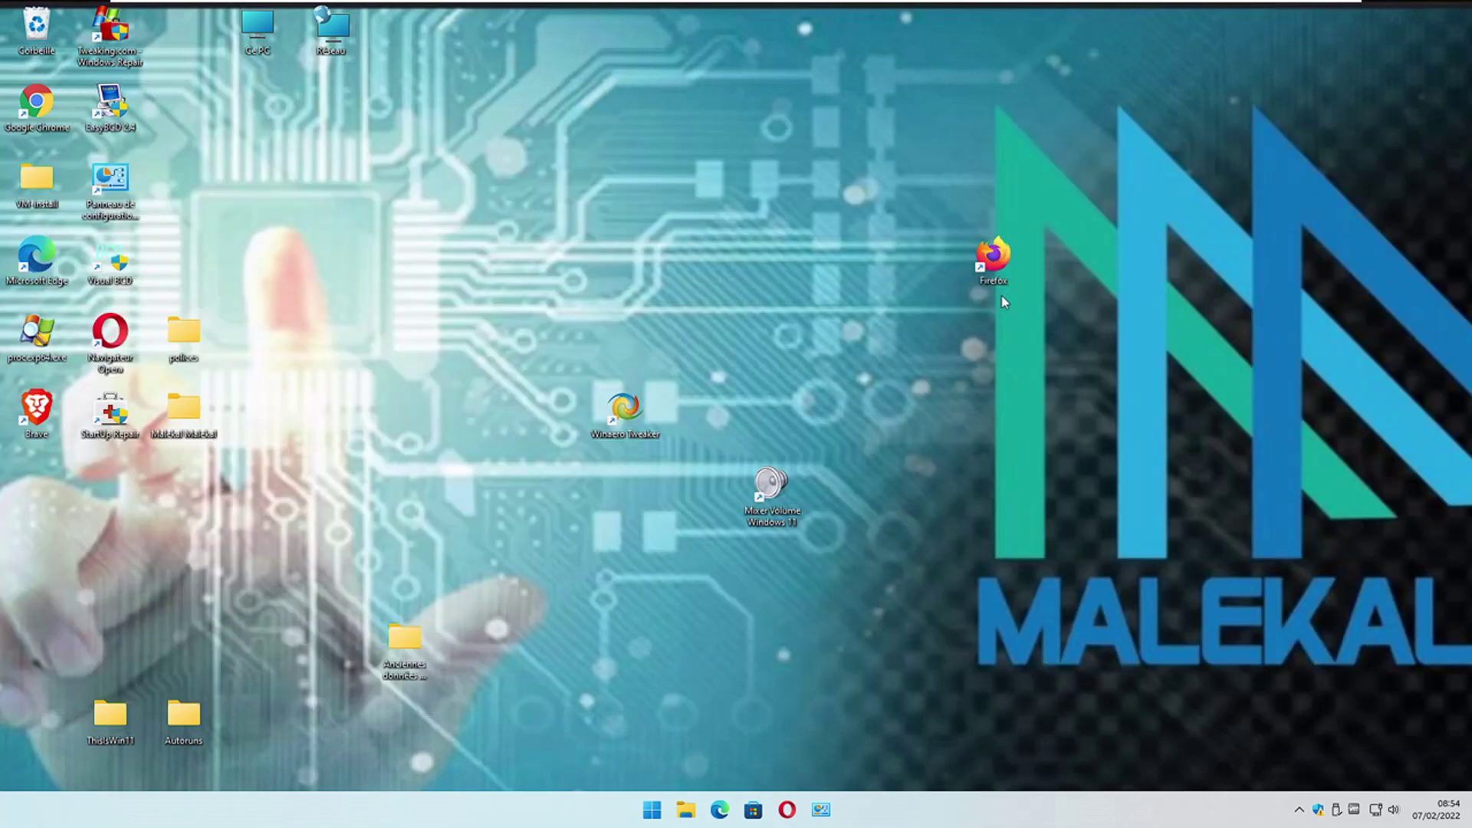
# Start Firefox in troubleshooting mode, repair it to its default settings from there, and close the reopened browser.
pyautogui.keyDown('shift'); pyautogui.doubleClick(1005, 263); pyautogui.keyUp('shift')
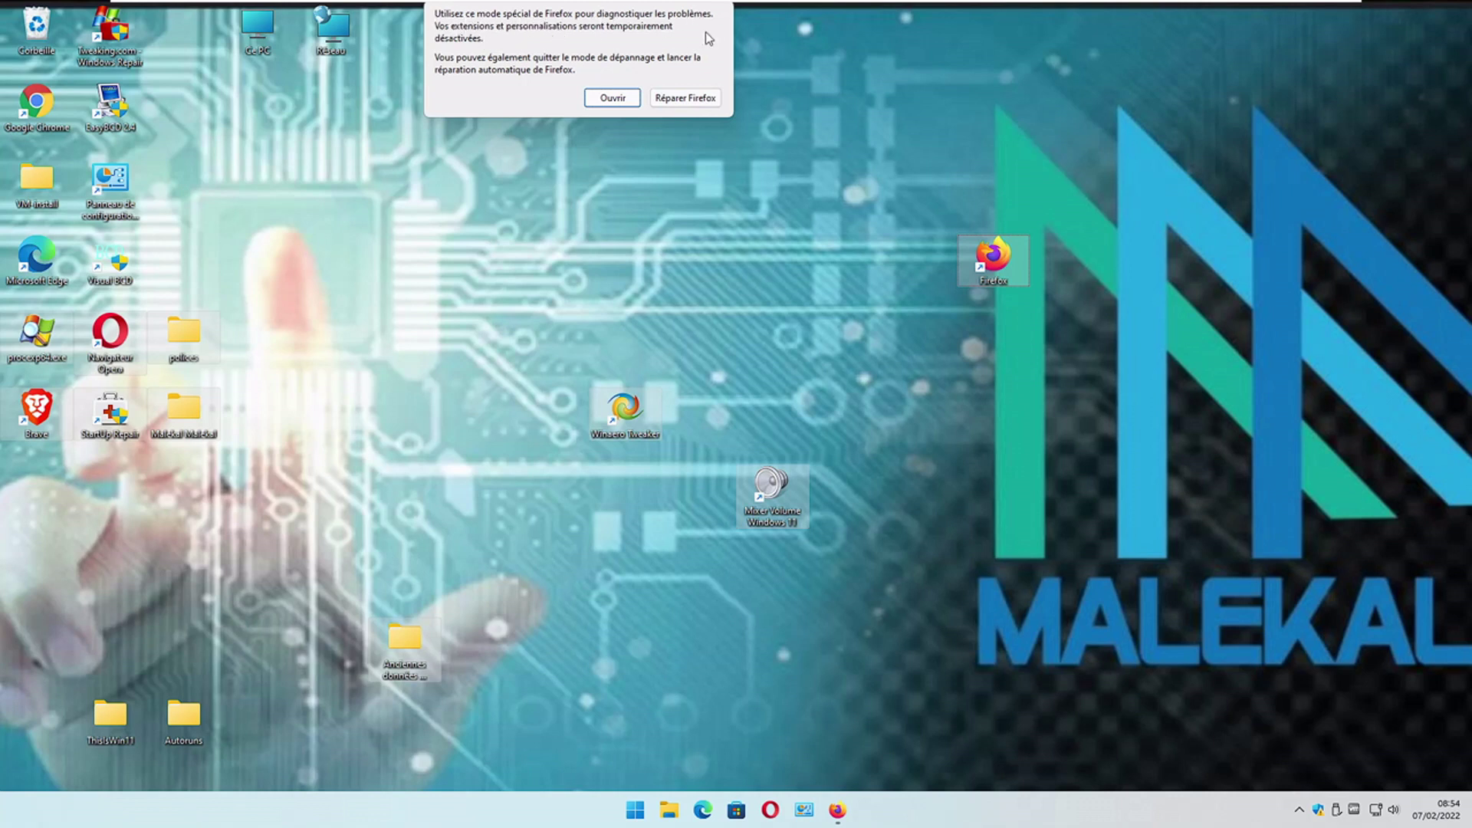
pyautogui.click(686, 98)
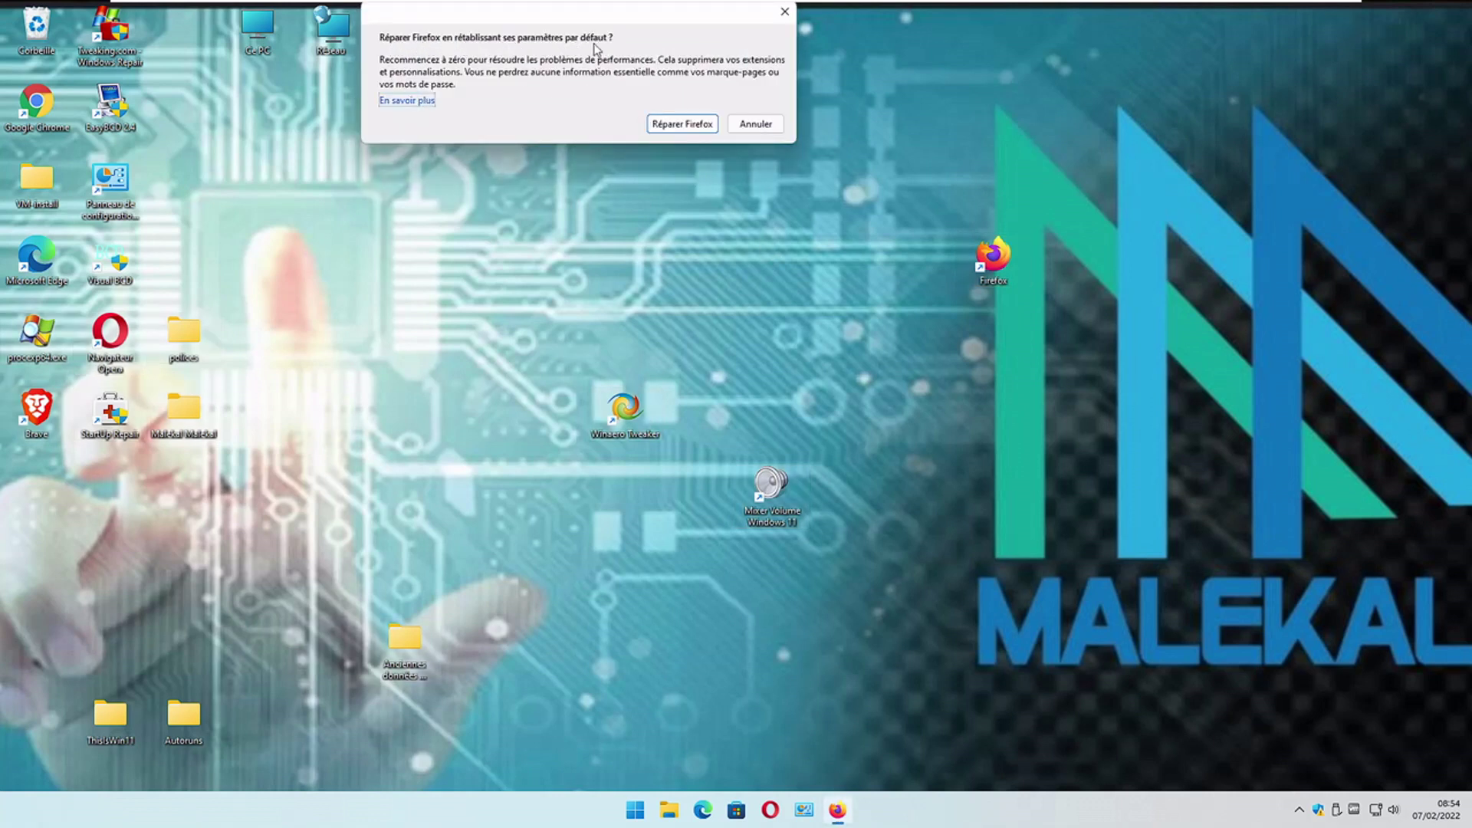
pyautogui.click(676, 129)
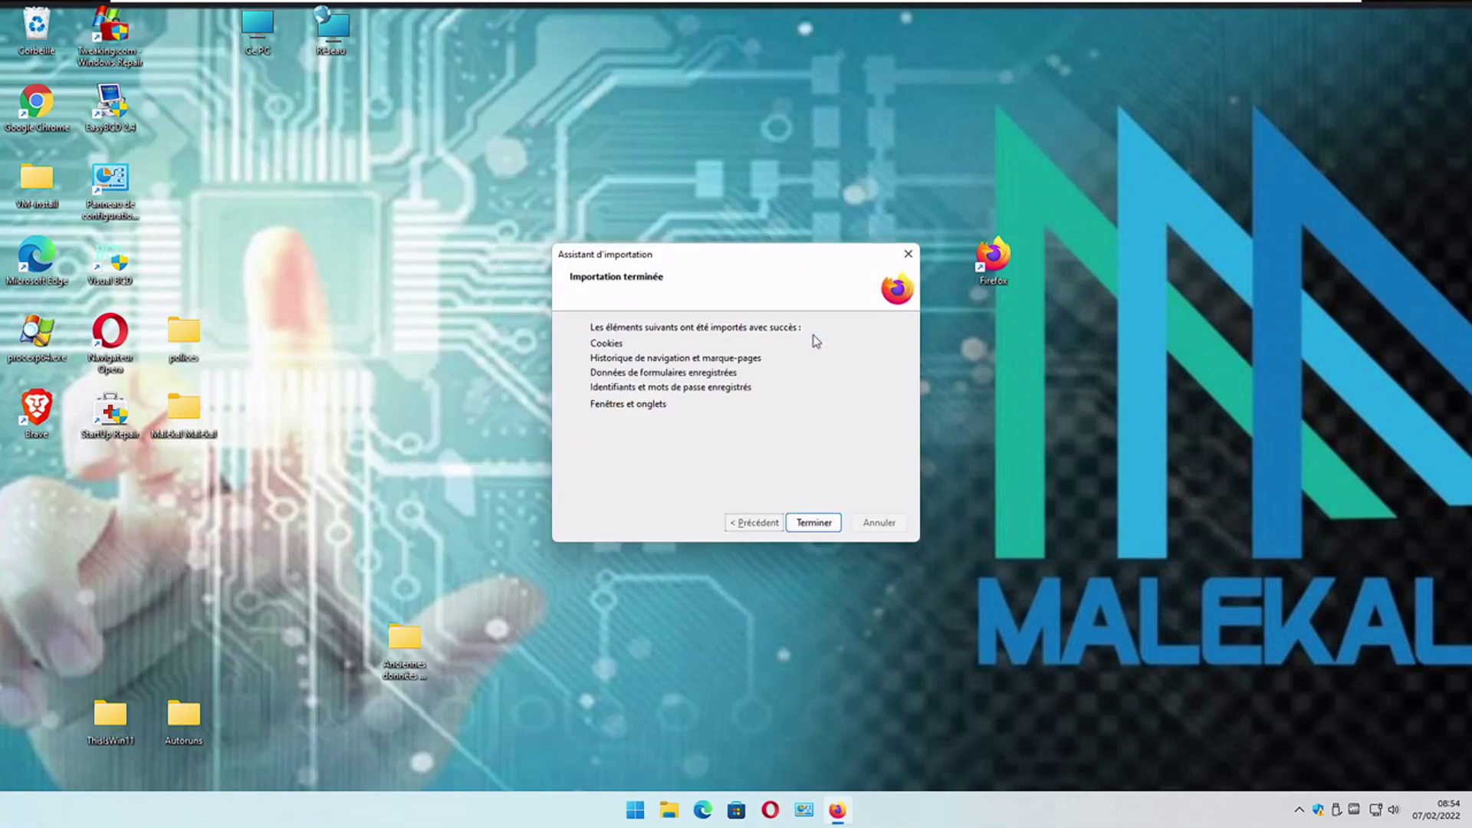
pyautogui.click(813, 522)
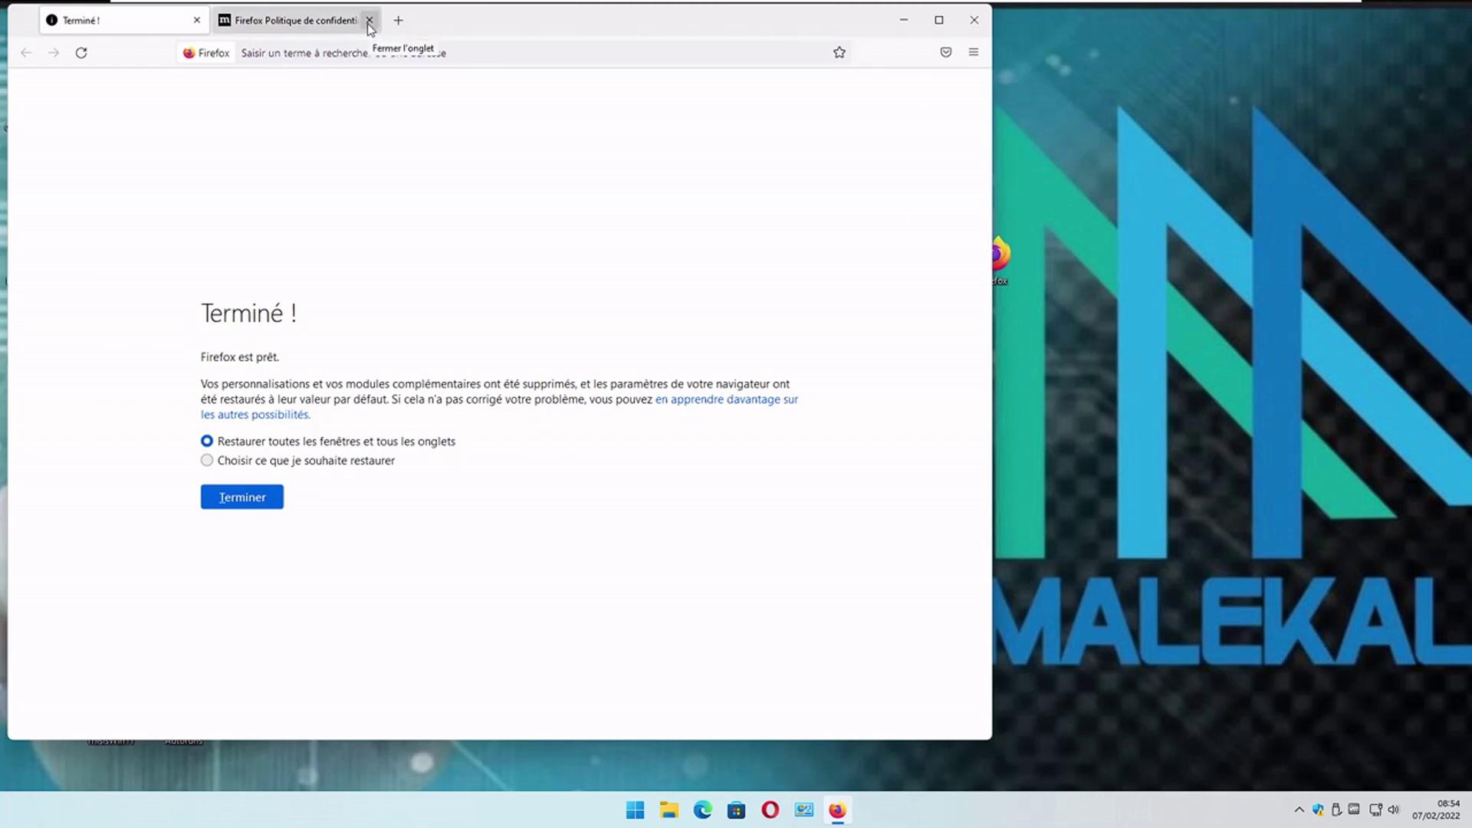
pyautogui.click(975, 20)
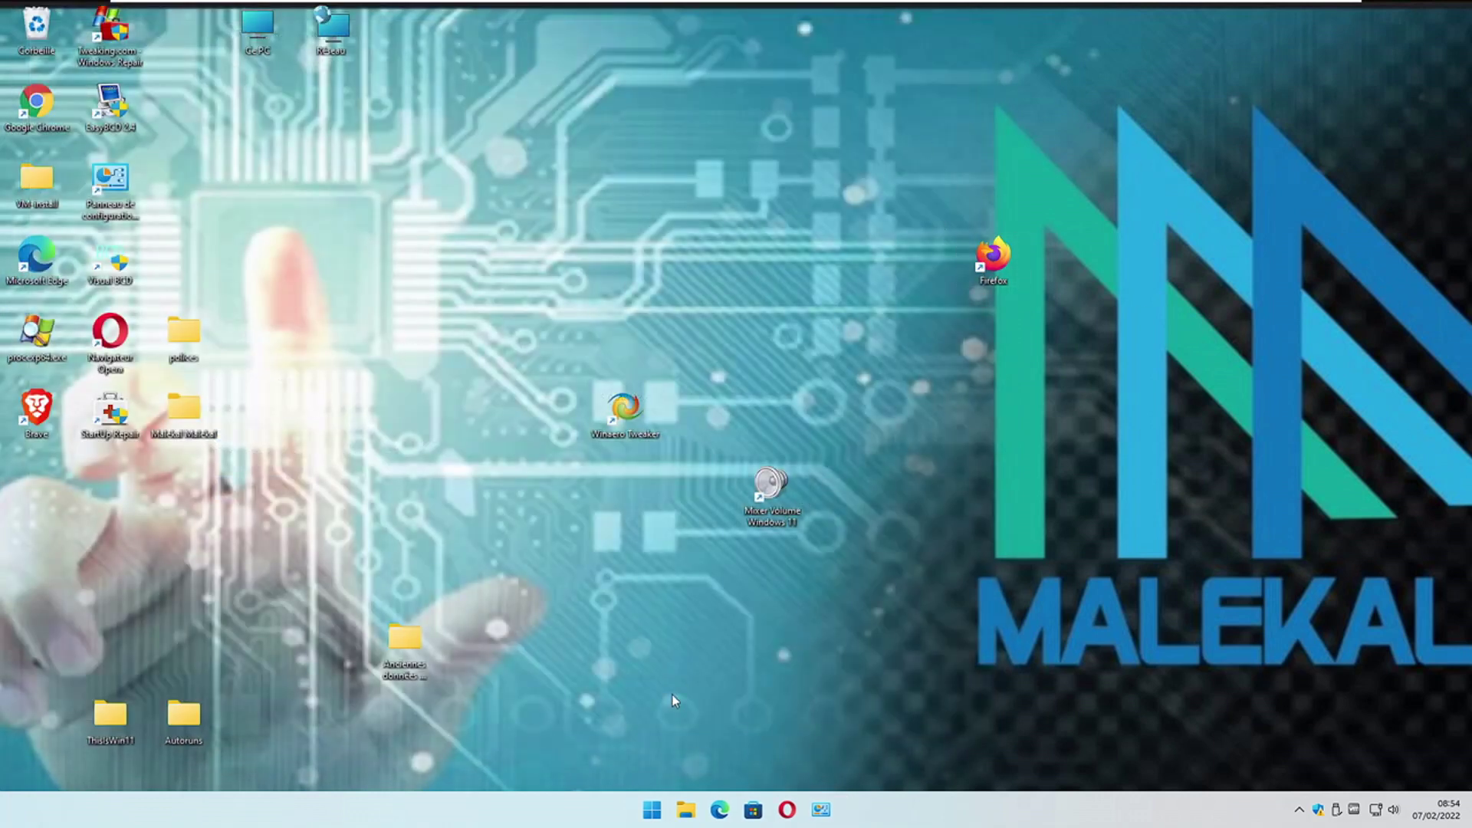
# Open the installed applications list in Windows Settings and search it for "firefox".
pyautogui.click(651, 809)
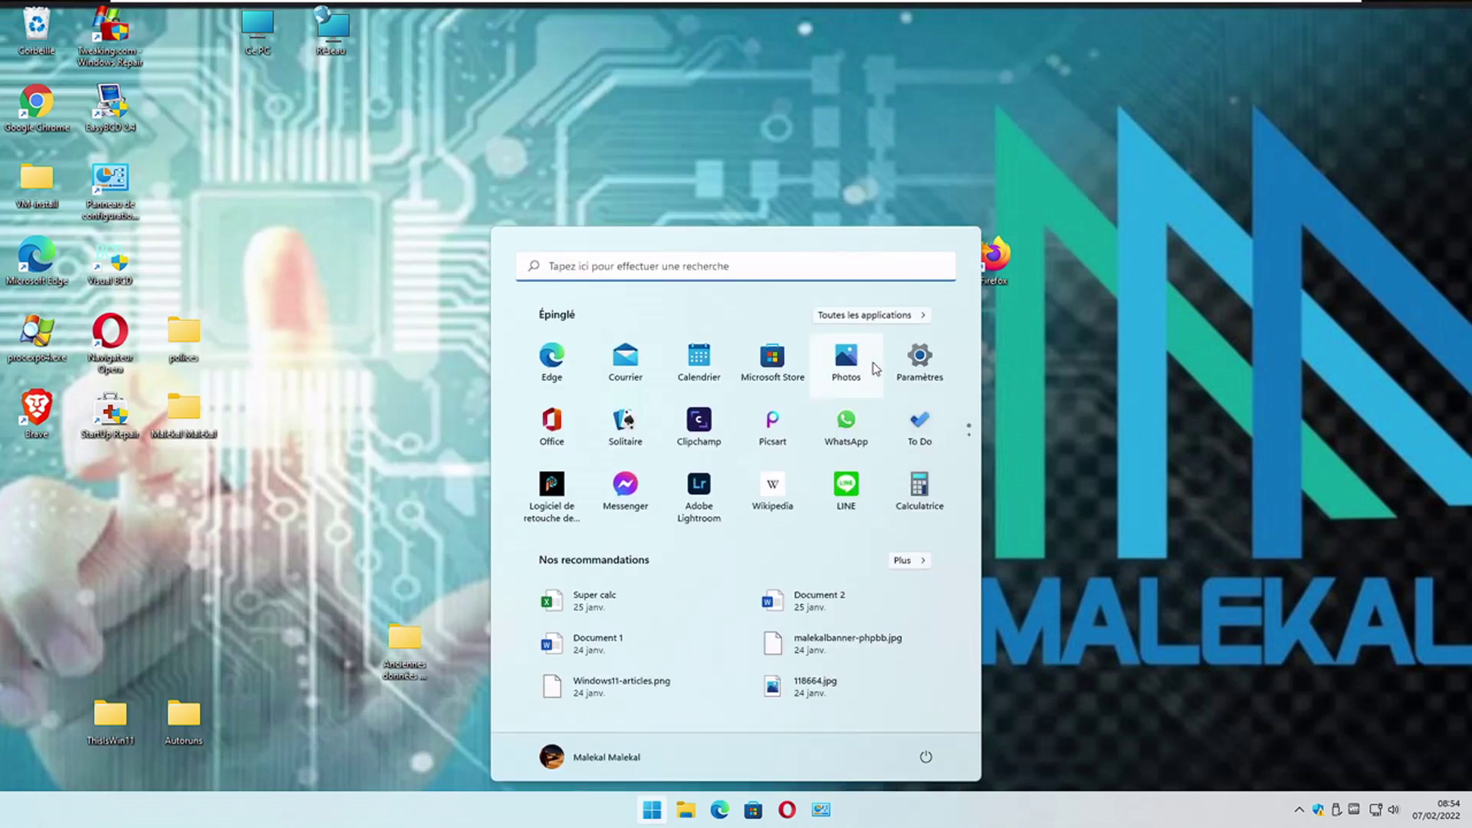
pyautogui.click(924, 355)
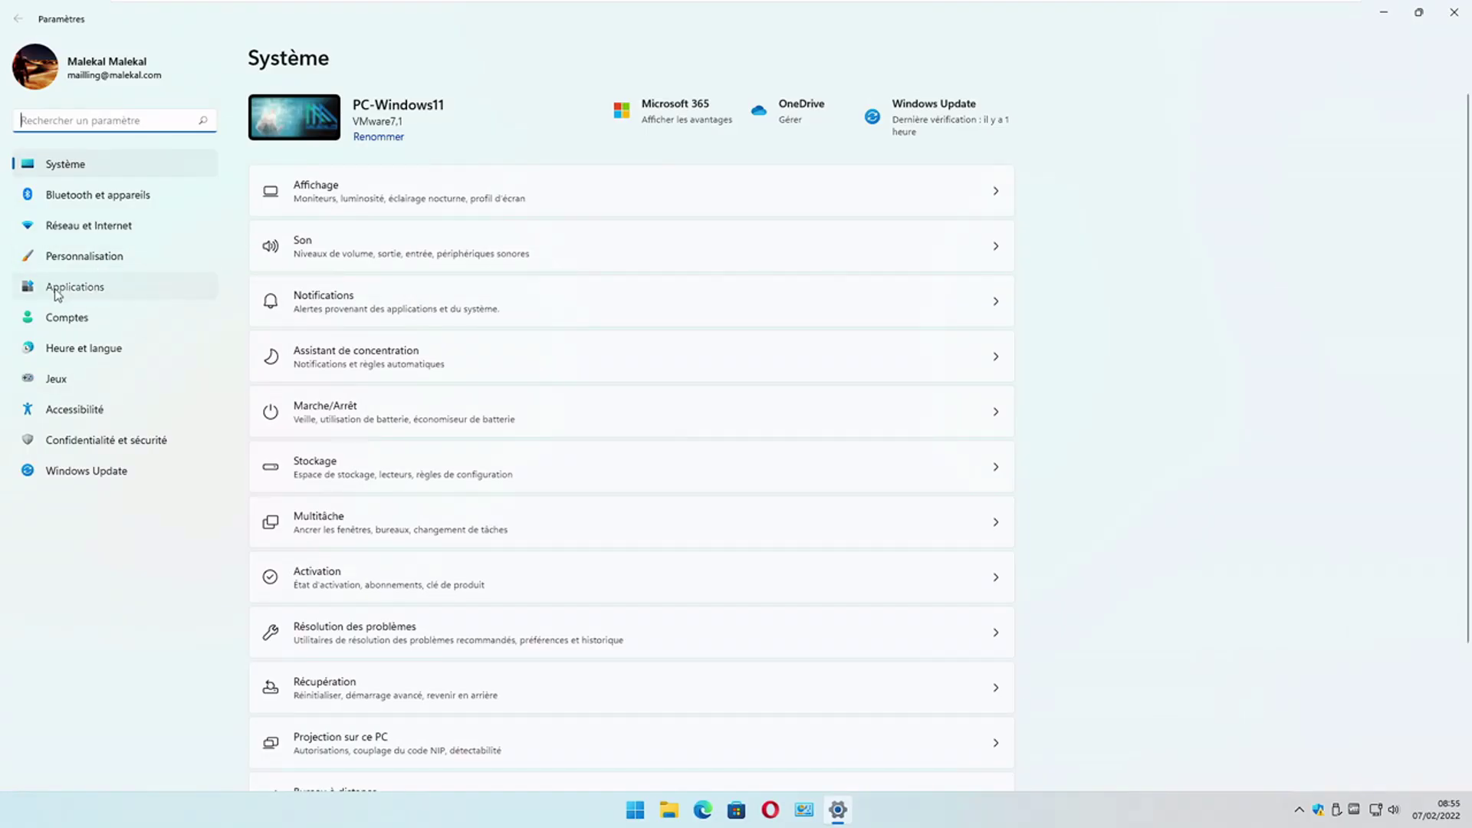
pyautogui.click(135, 294)
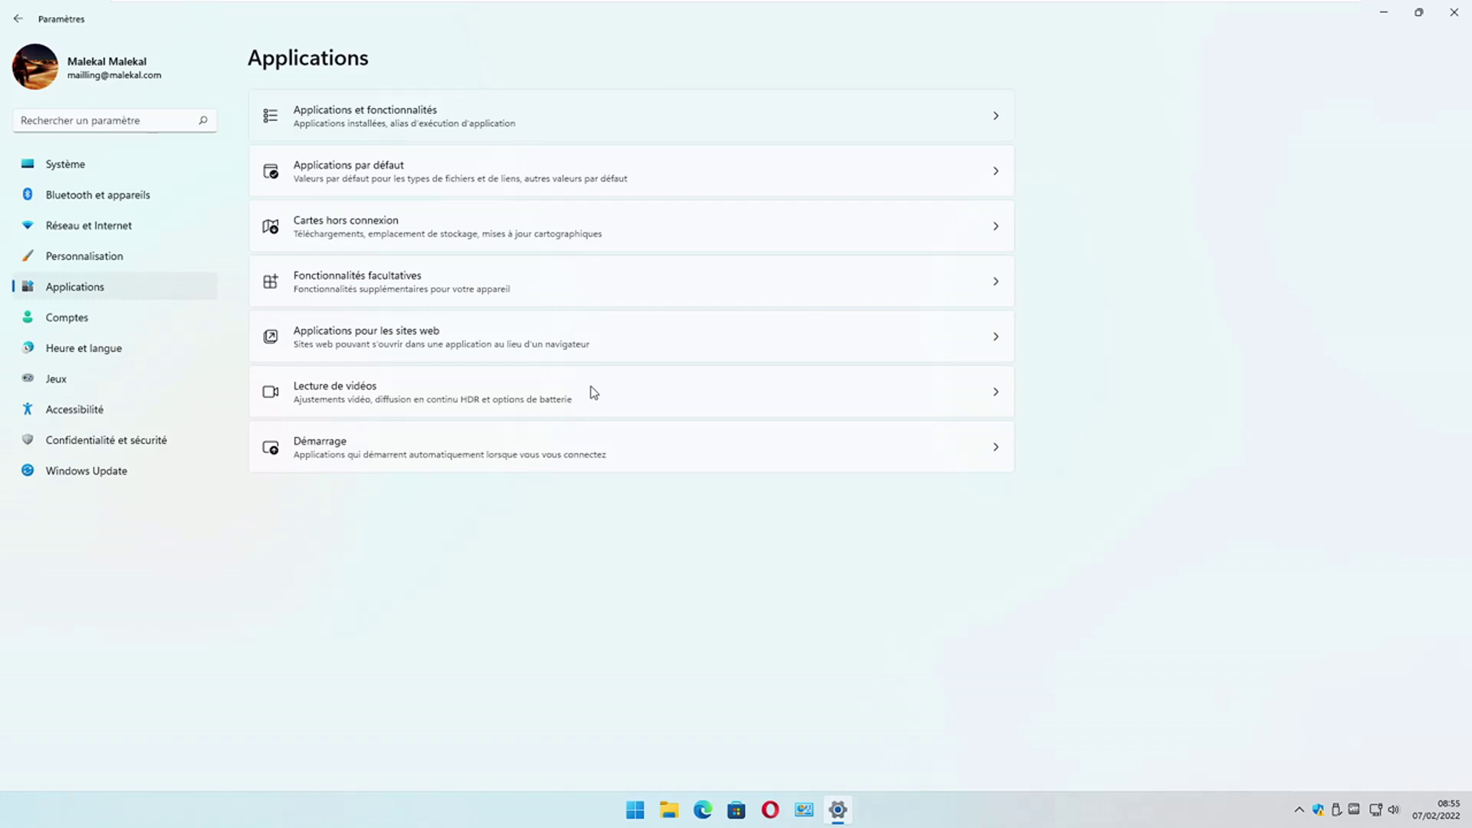
pyautogui.click(404, 116)
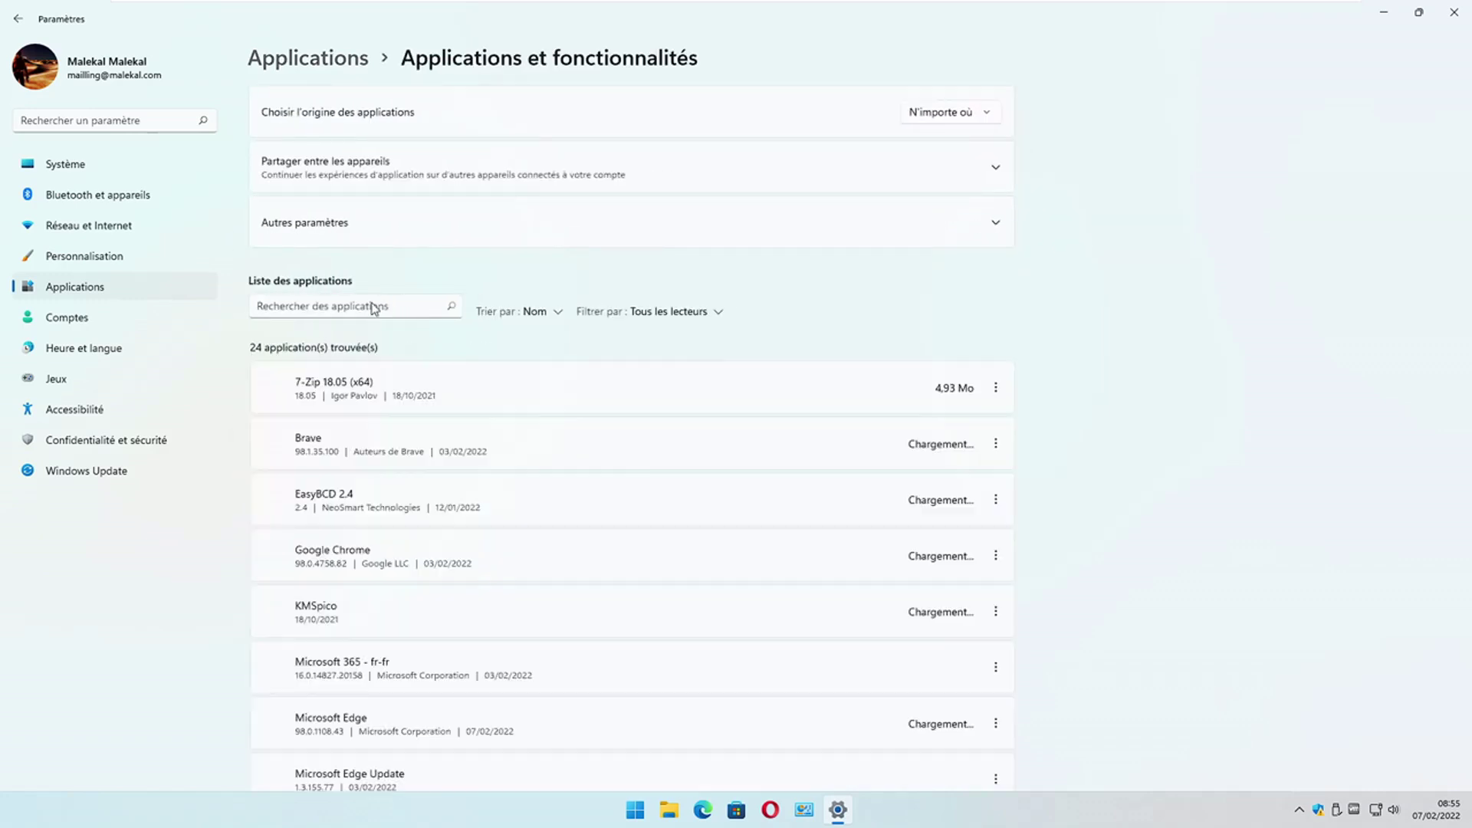
pyautogui.click(326, 302)
pyautogui.write('firefox')
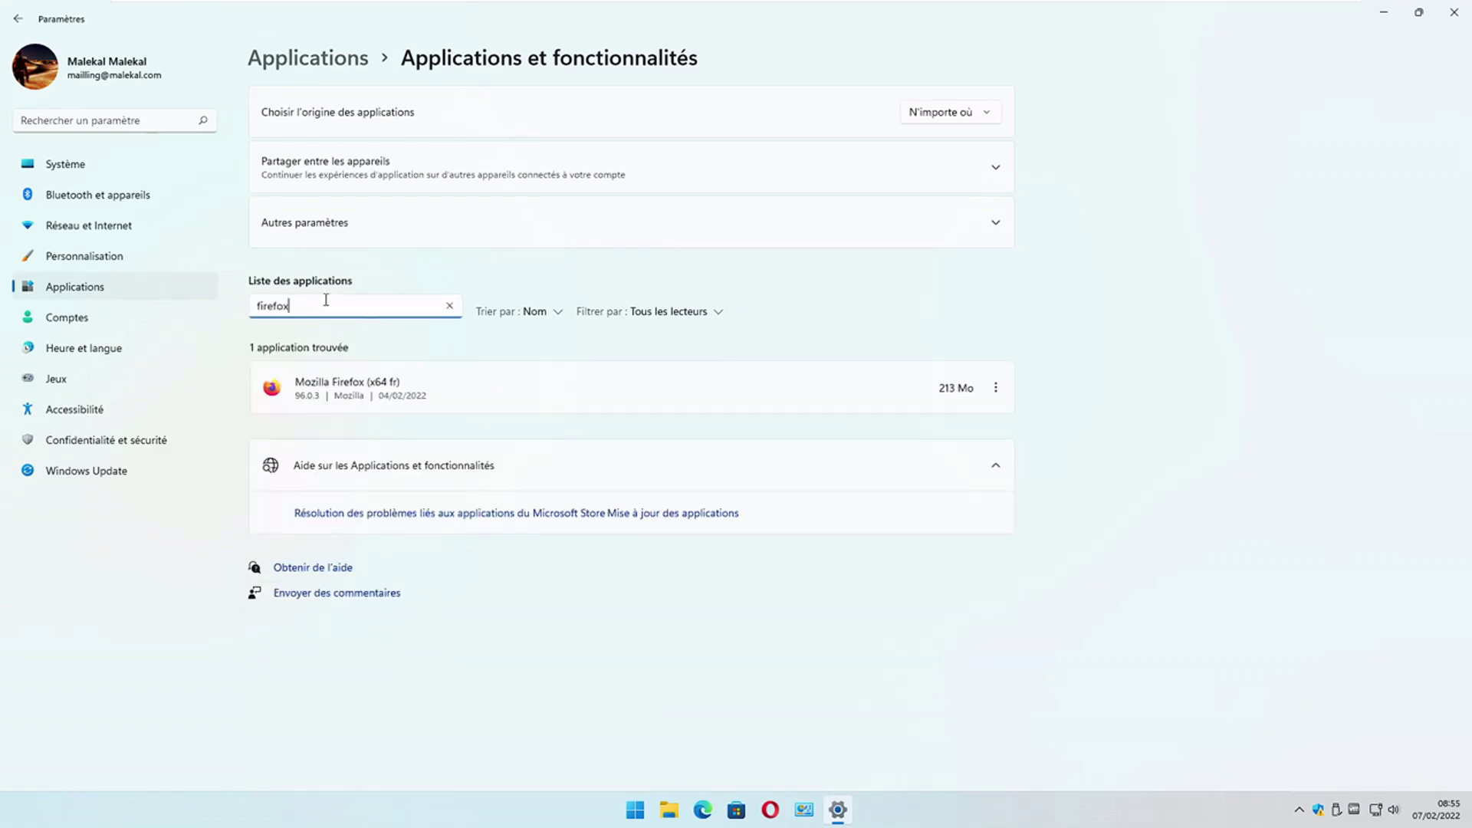
# Start uninstalling Mozilla Firefox (x64 fr) and authorize Firefox Helper to make changes to the device.
pyautogui.click(996, 391)
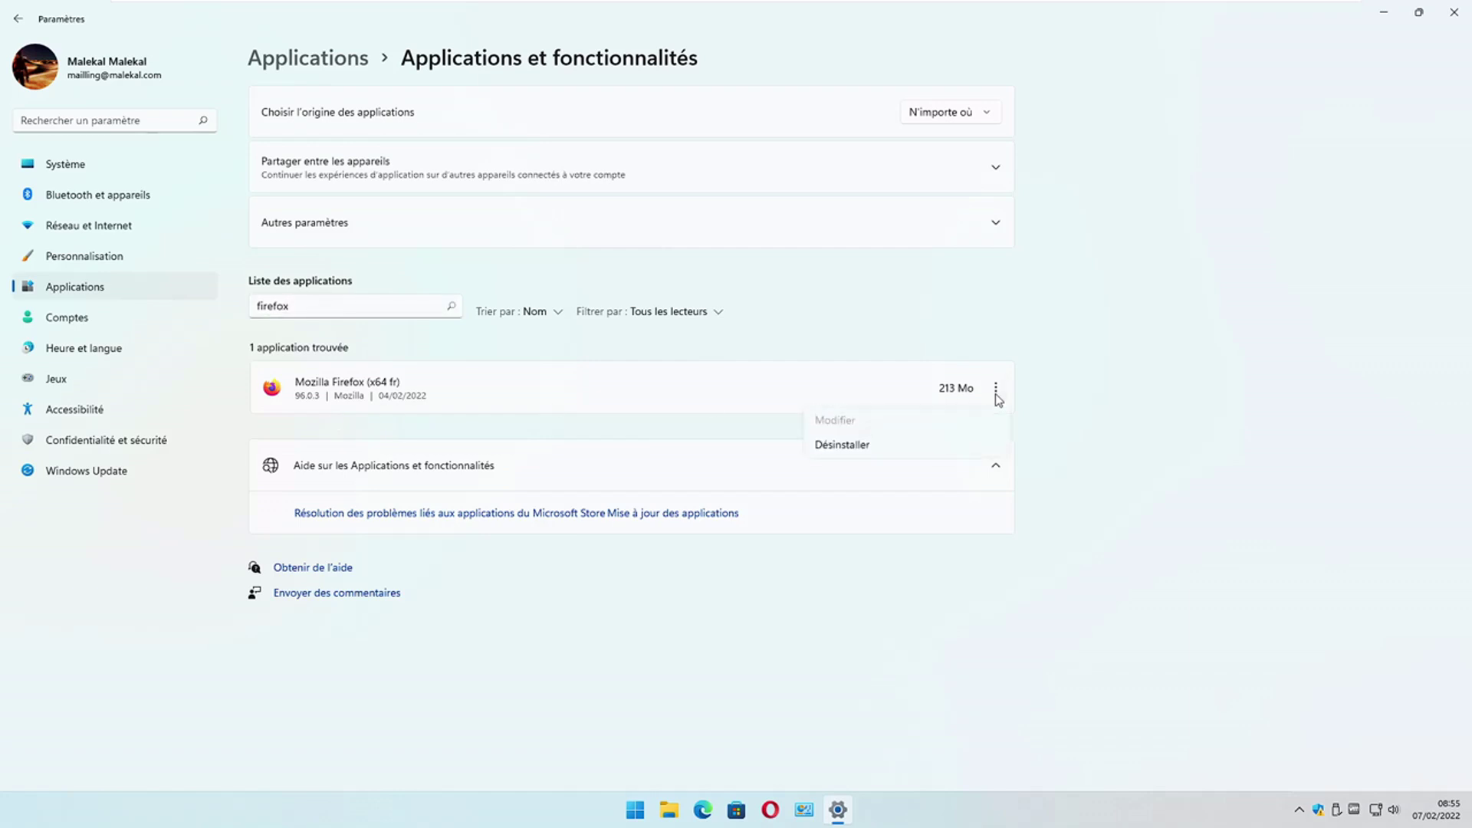
pyautogui.click(896, 444)
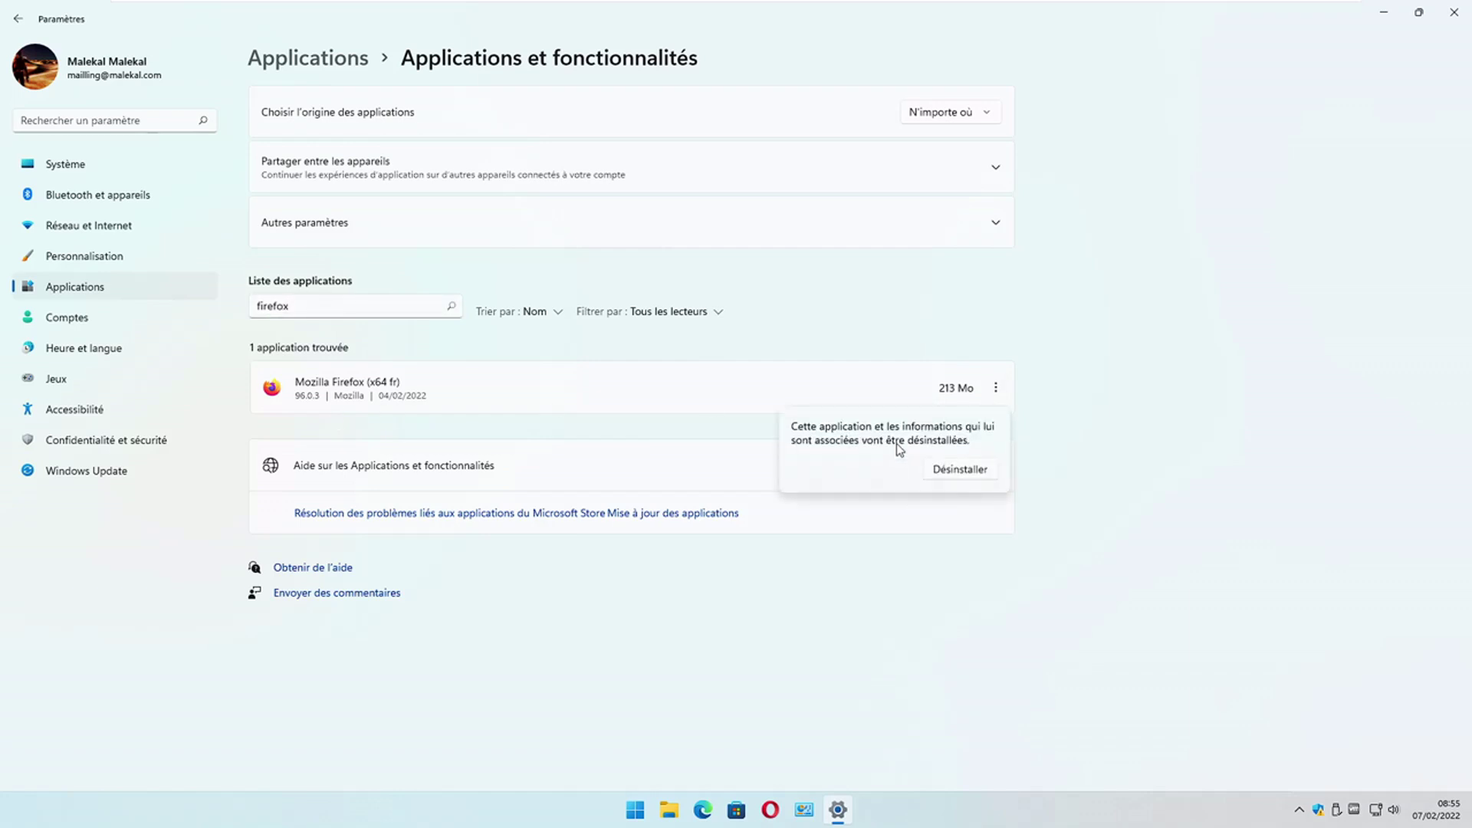
pyautogui.click(959, 473)
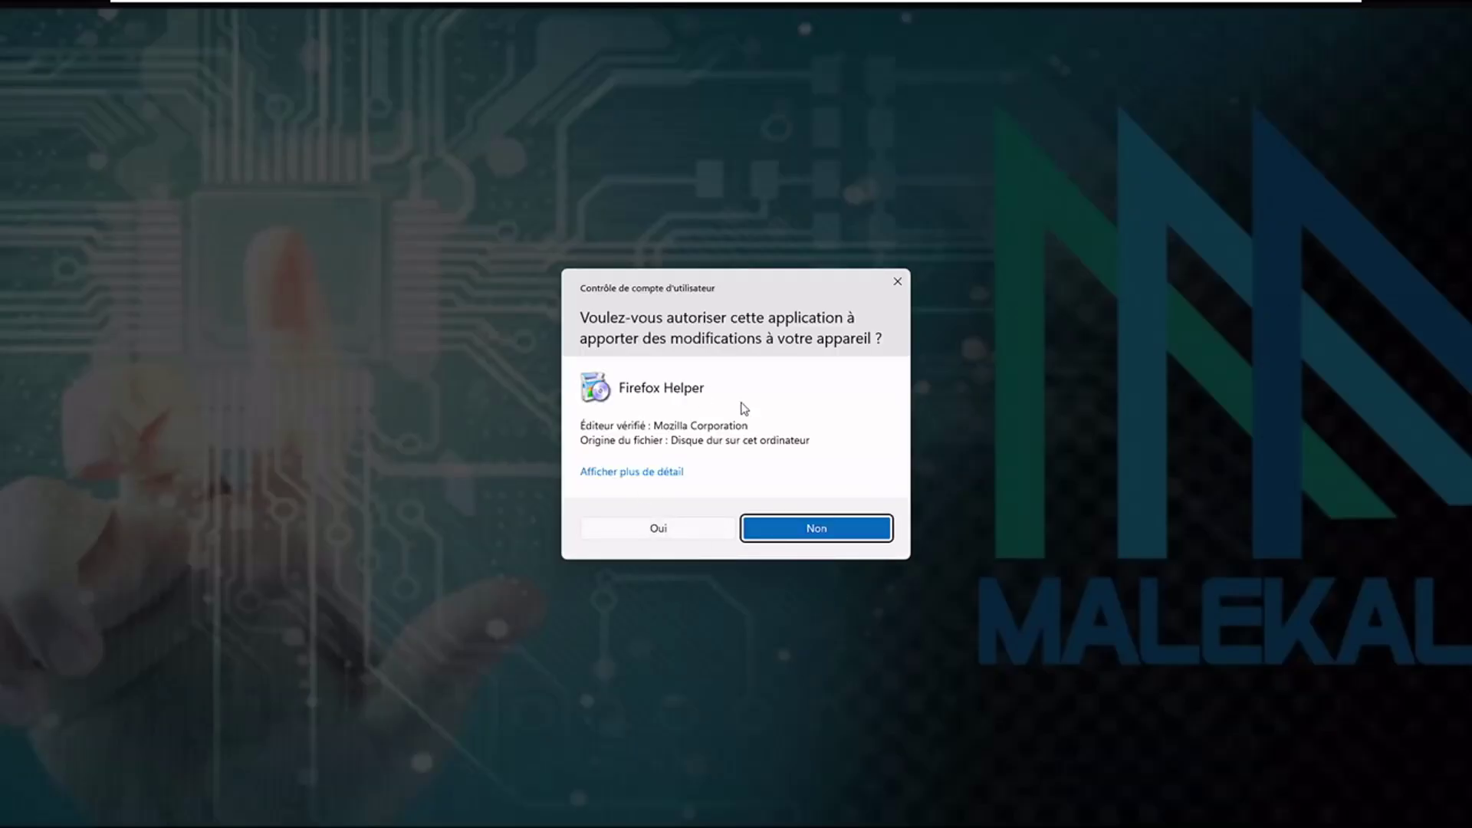
pyautogui.click(674, 537)
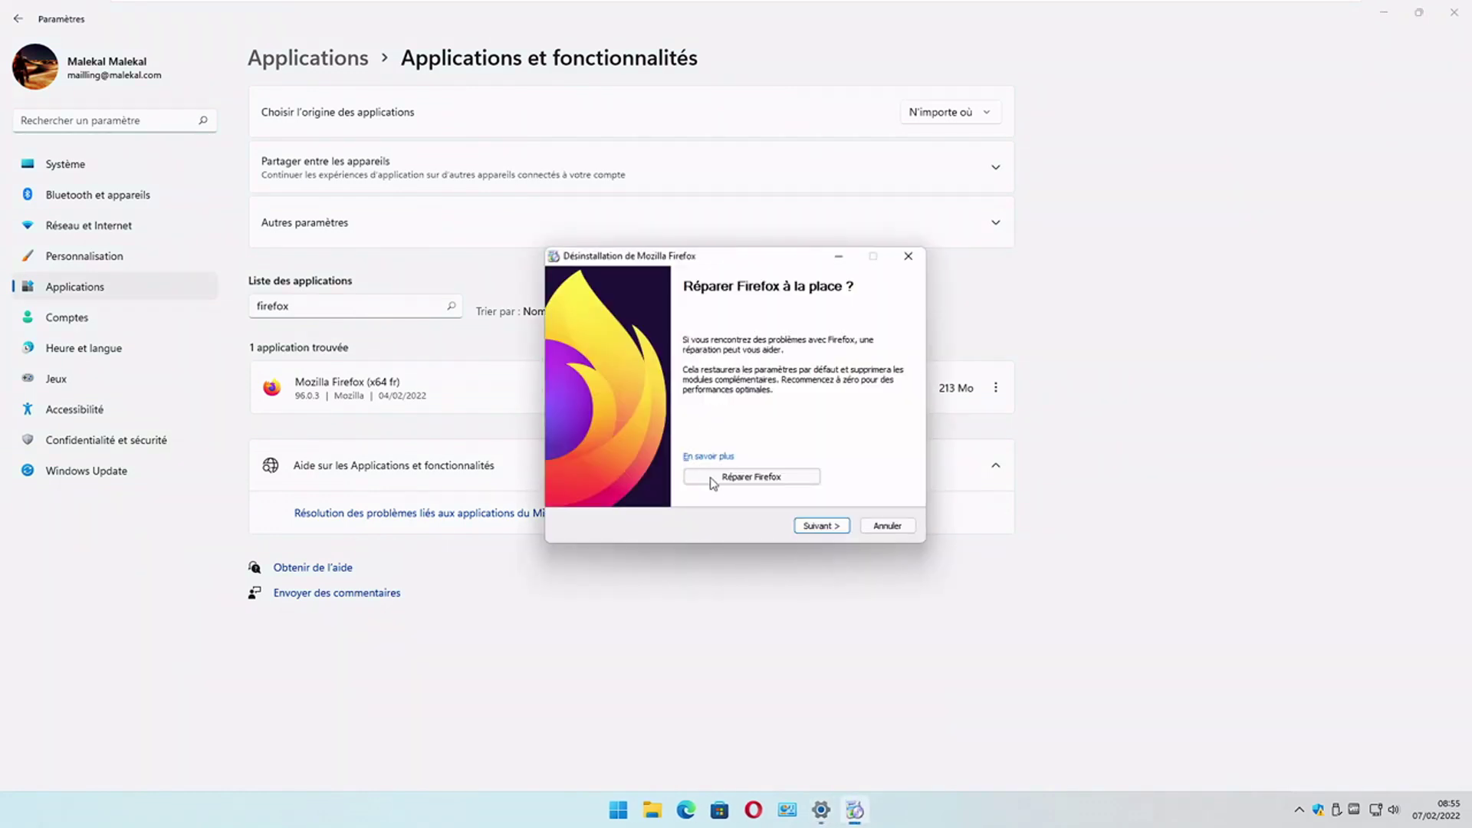
# Repair Firefox instead of uninstalling it, completing the import wizard, and close the Settings and Firefox windows.
pyautogui.click(757, 480)
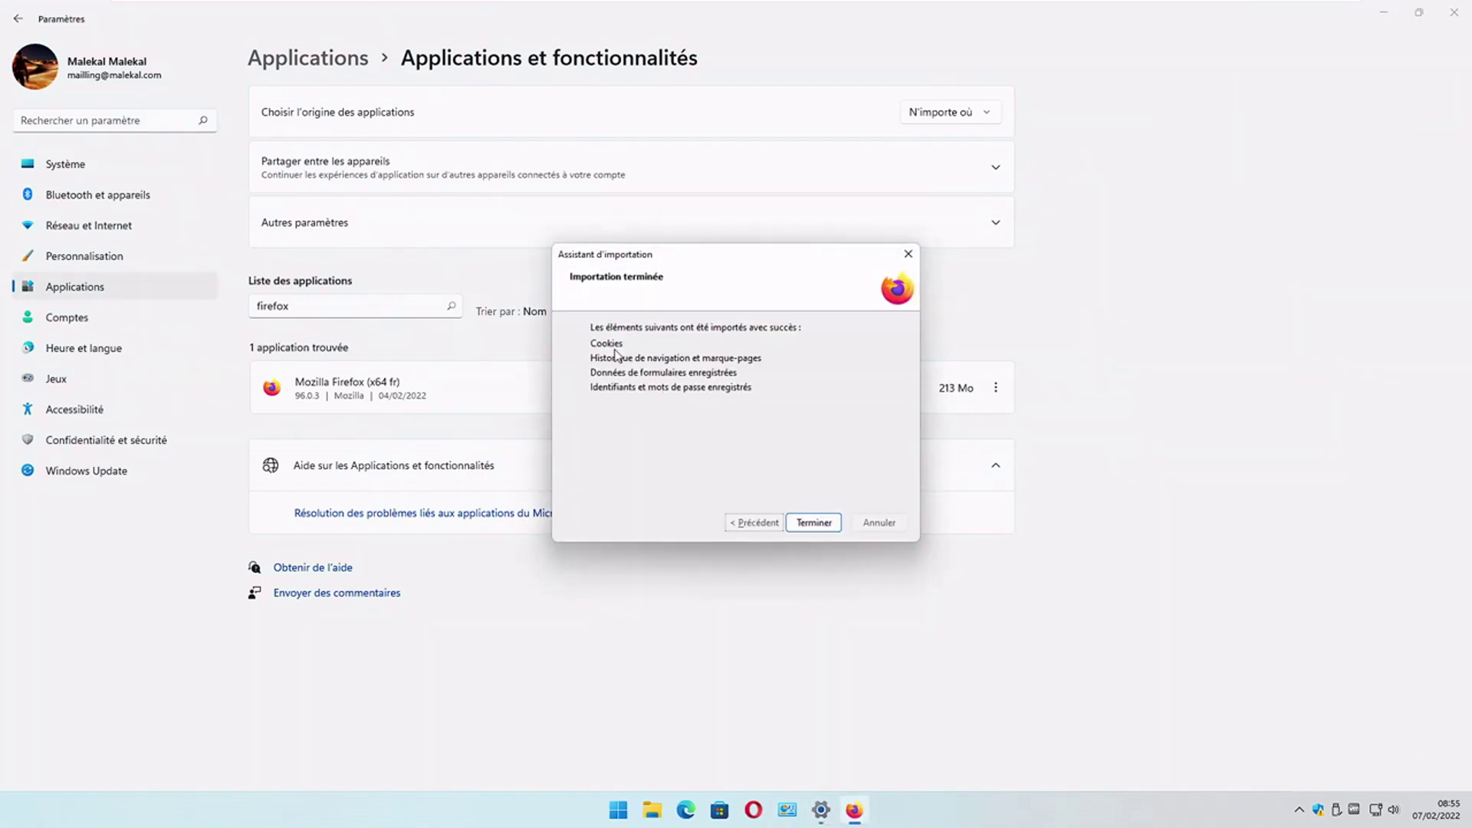
pyautogui.click(808, 526)
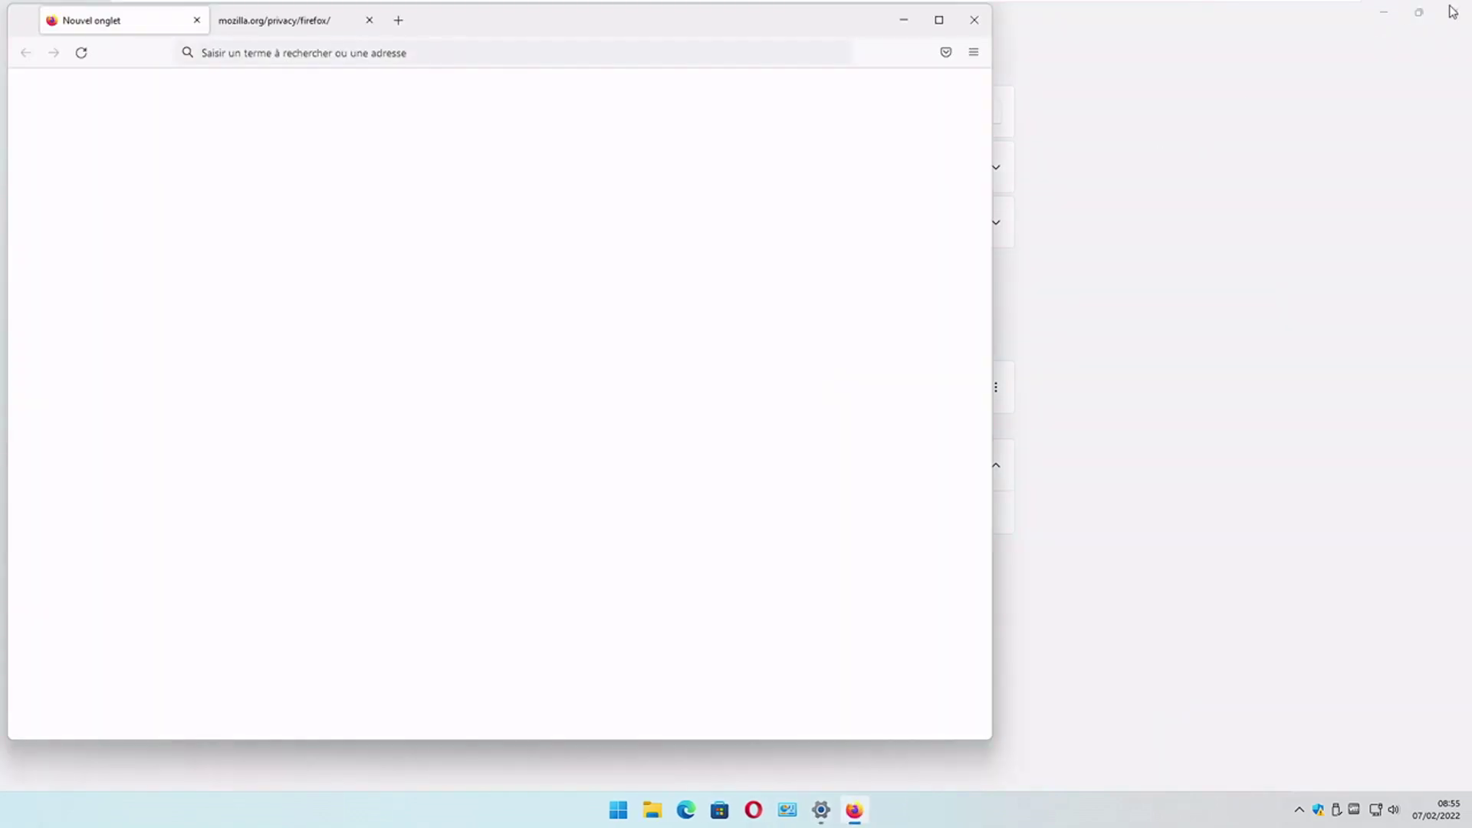
pyautogui.click(1454, 15)
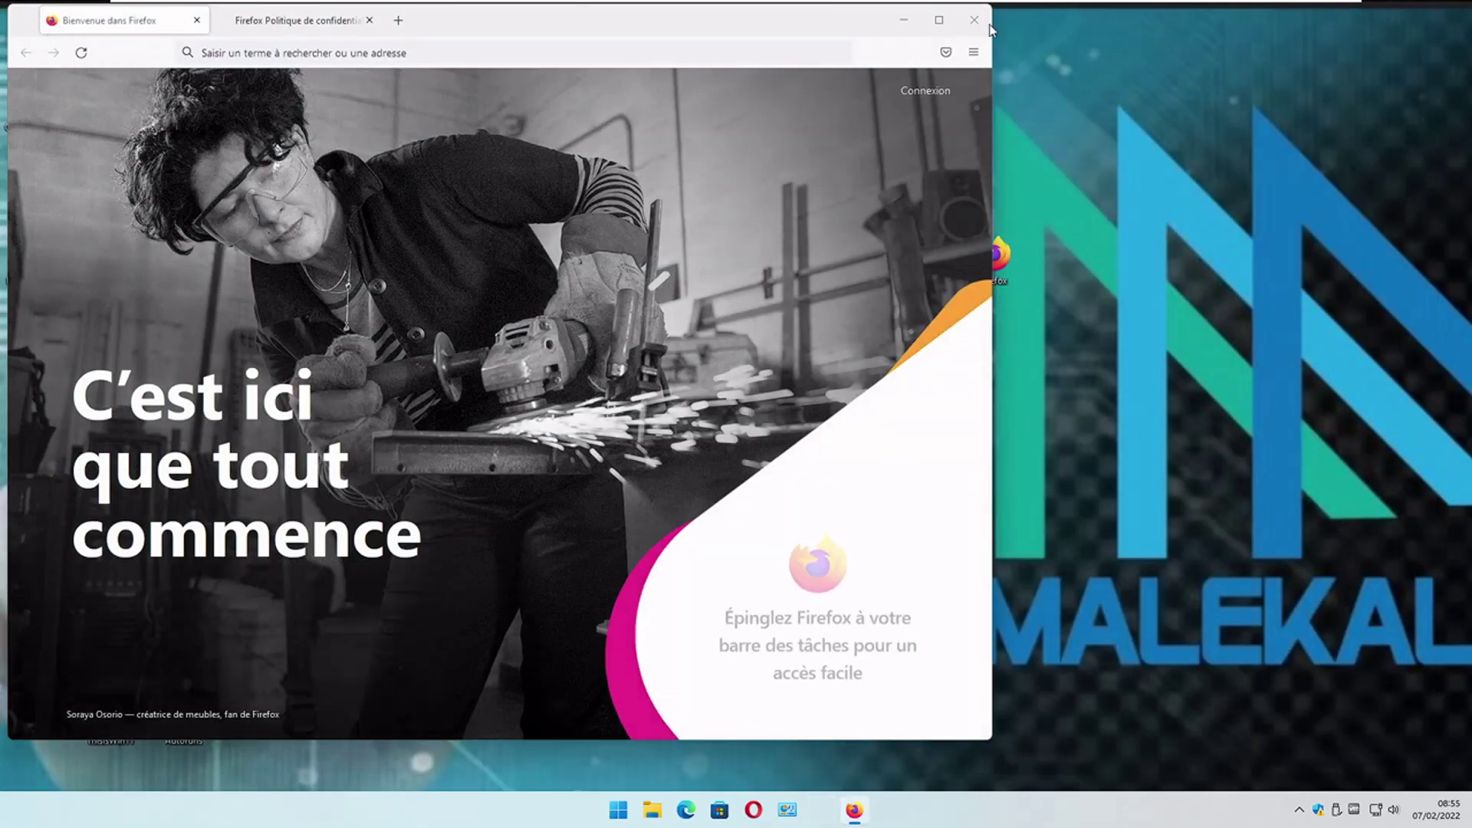
pyautogui.click(975, 21)
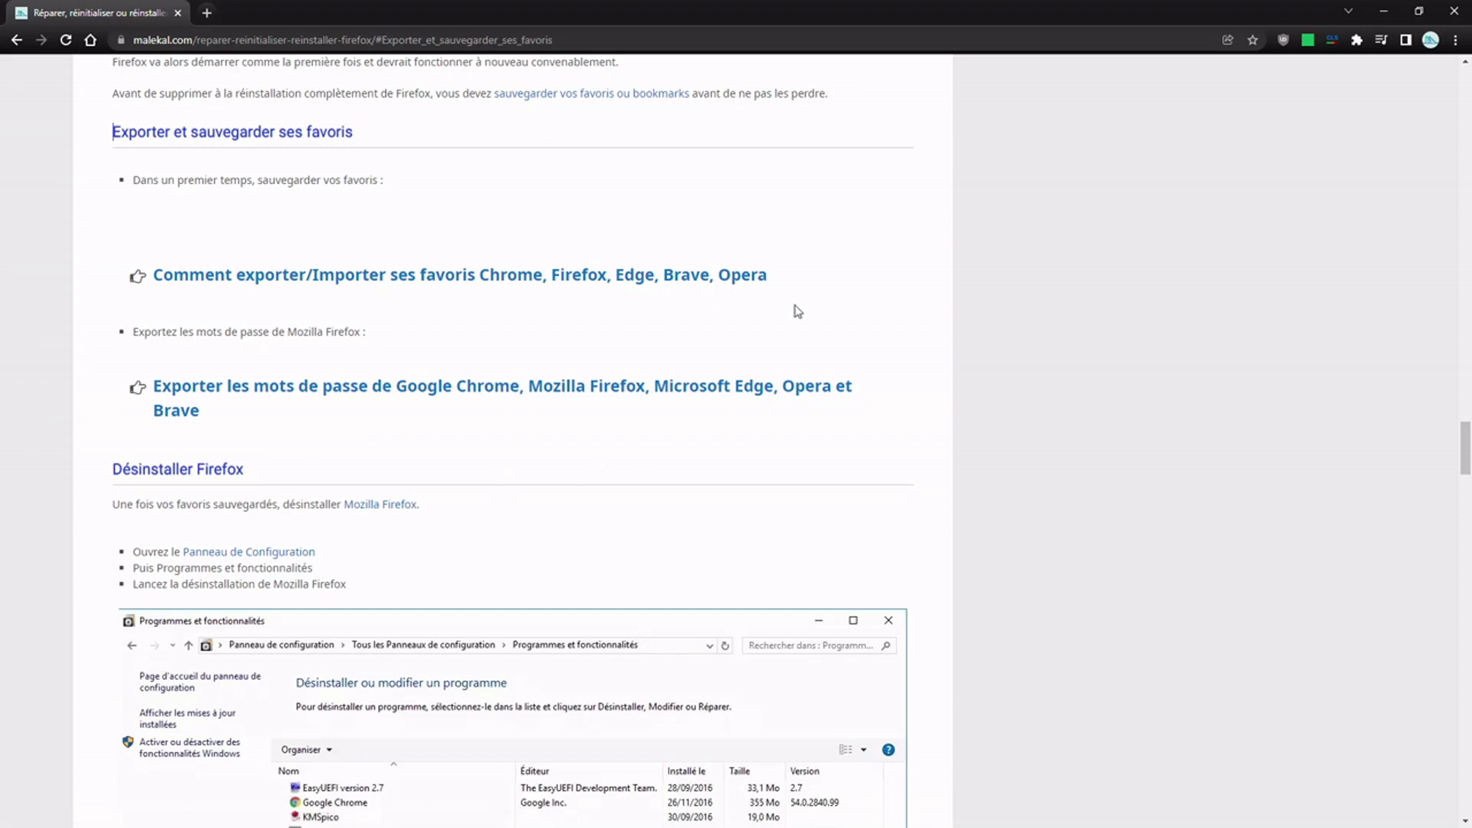
# Minimize the article window and search the installed applications list in Windows Settings for "firefox".
pyautogui.click(1378, 16)
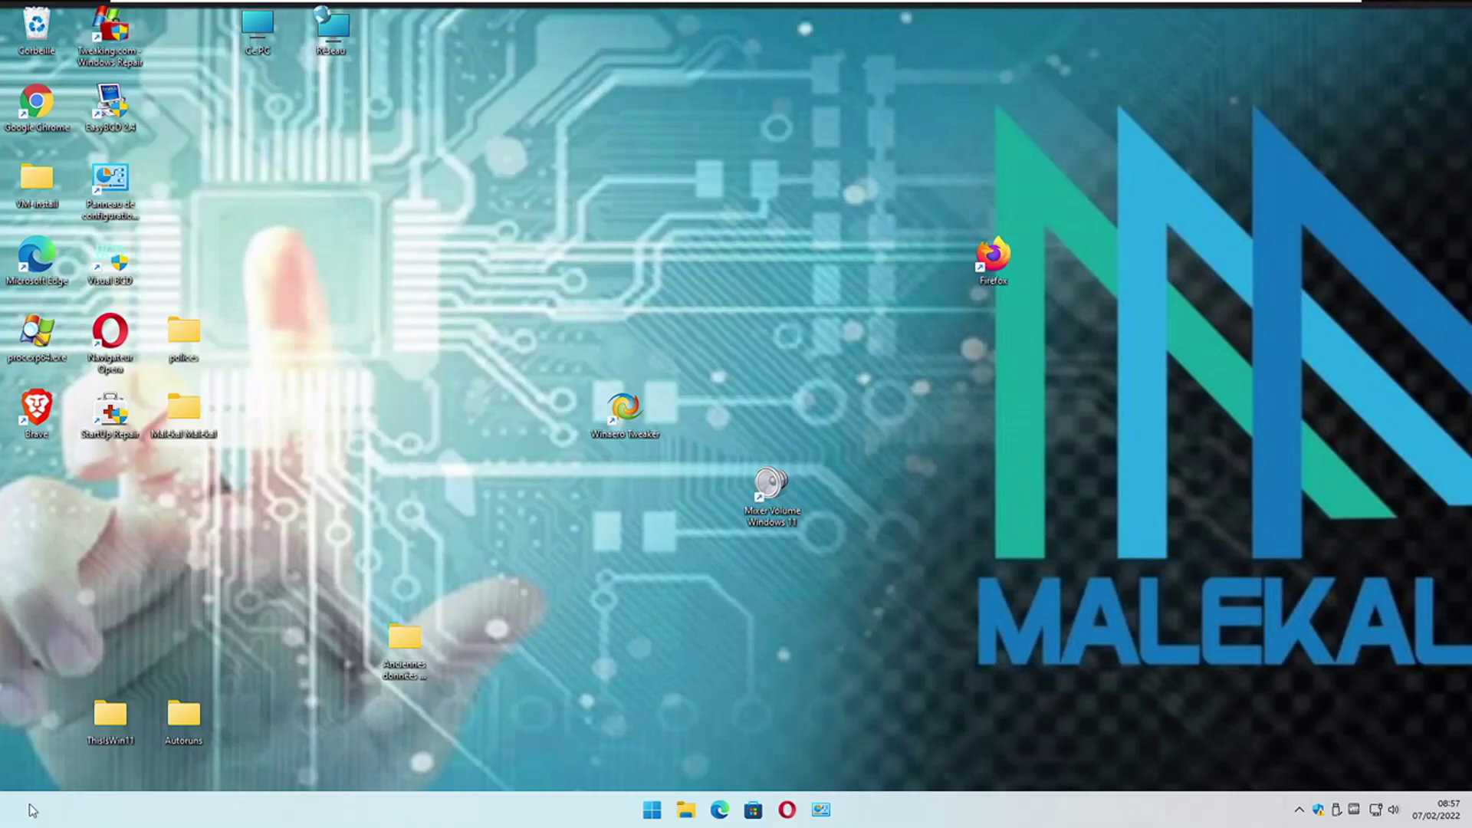
pyautogui.click(652, 810)
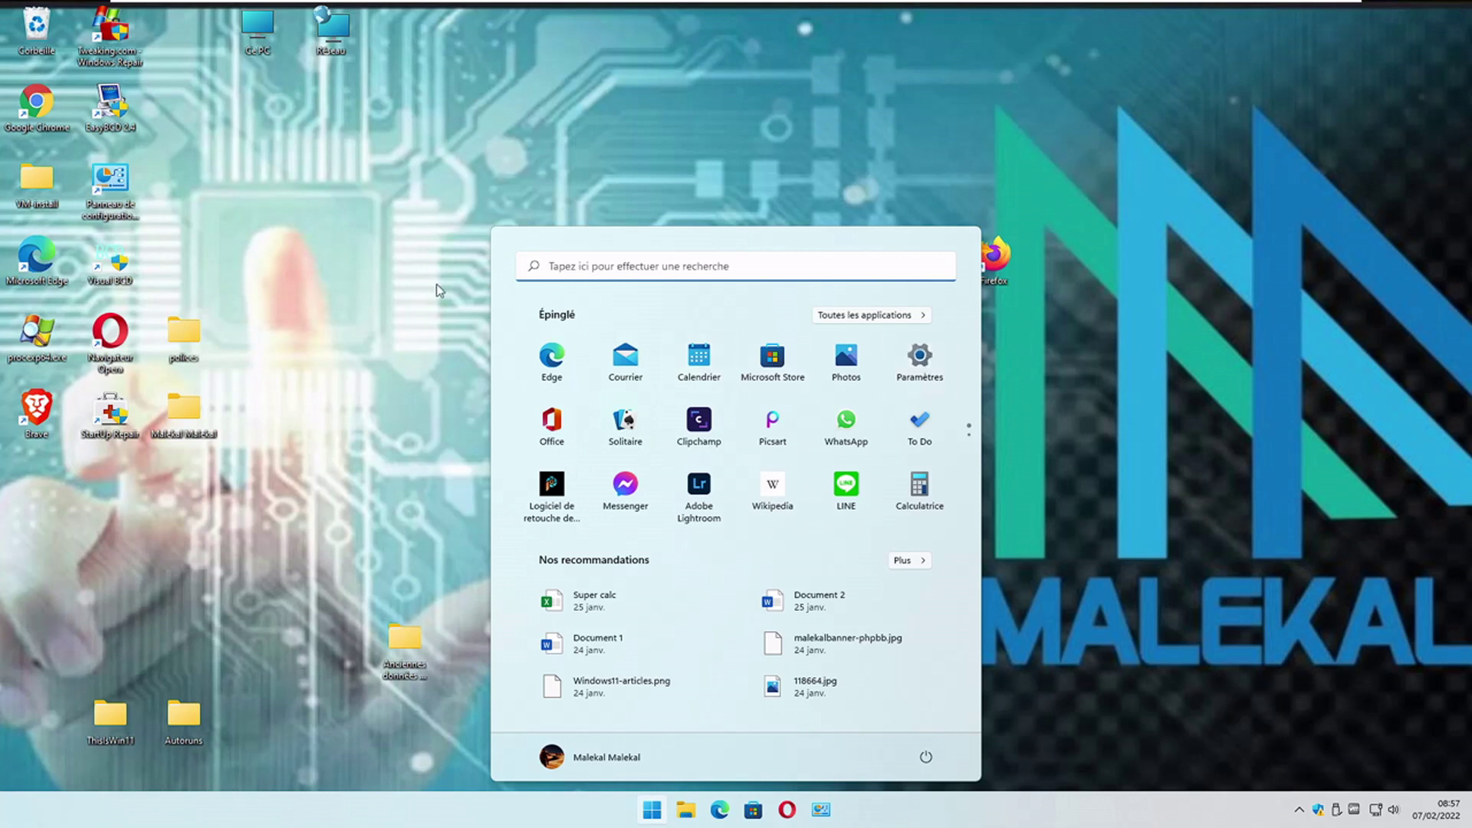
pyautogui.press('super+i')
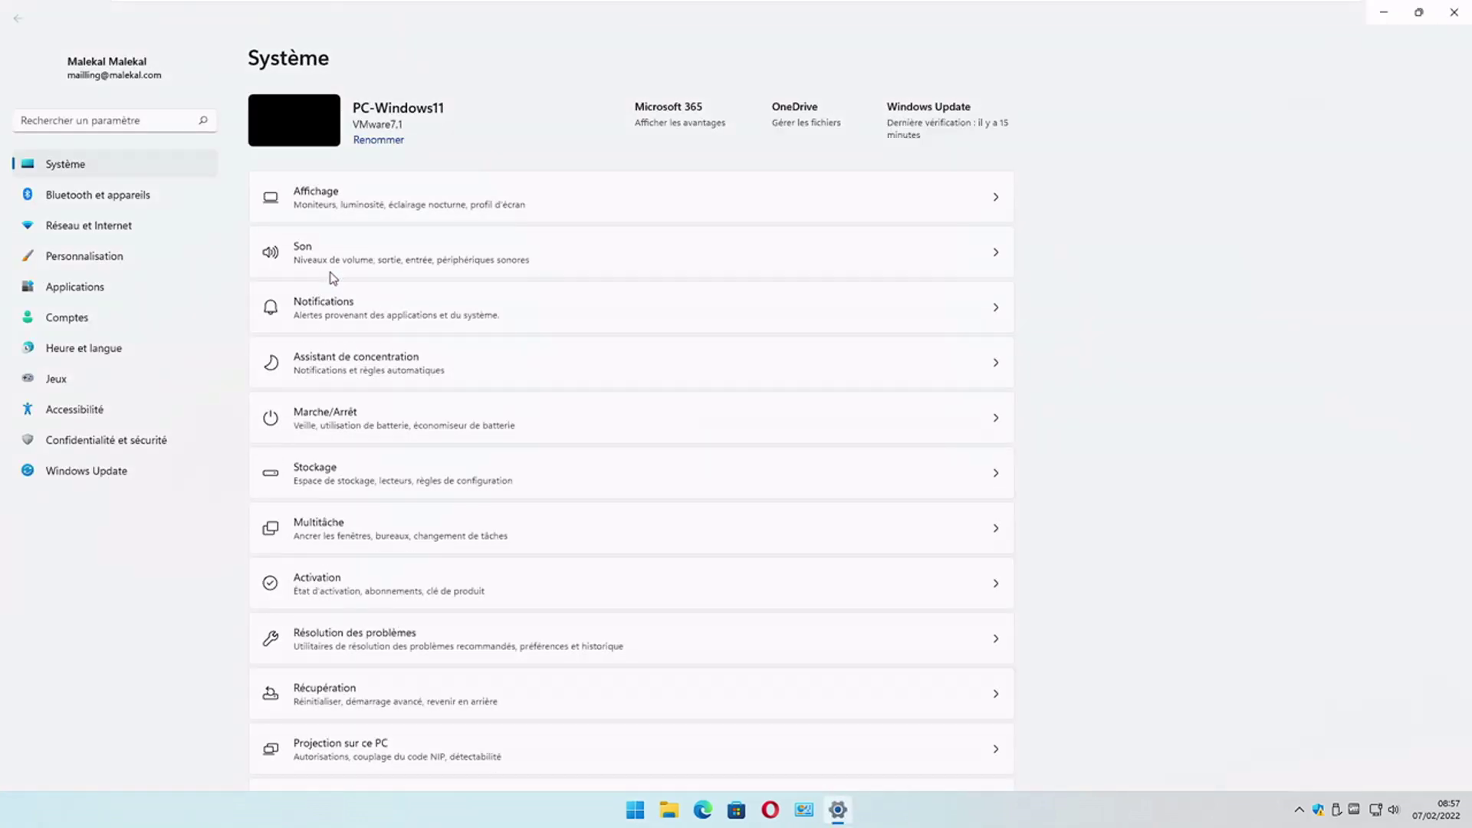
pyautogui.click(98, 288)
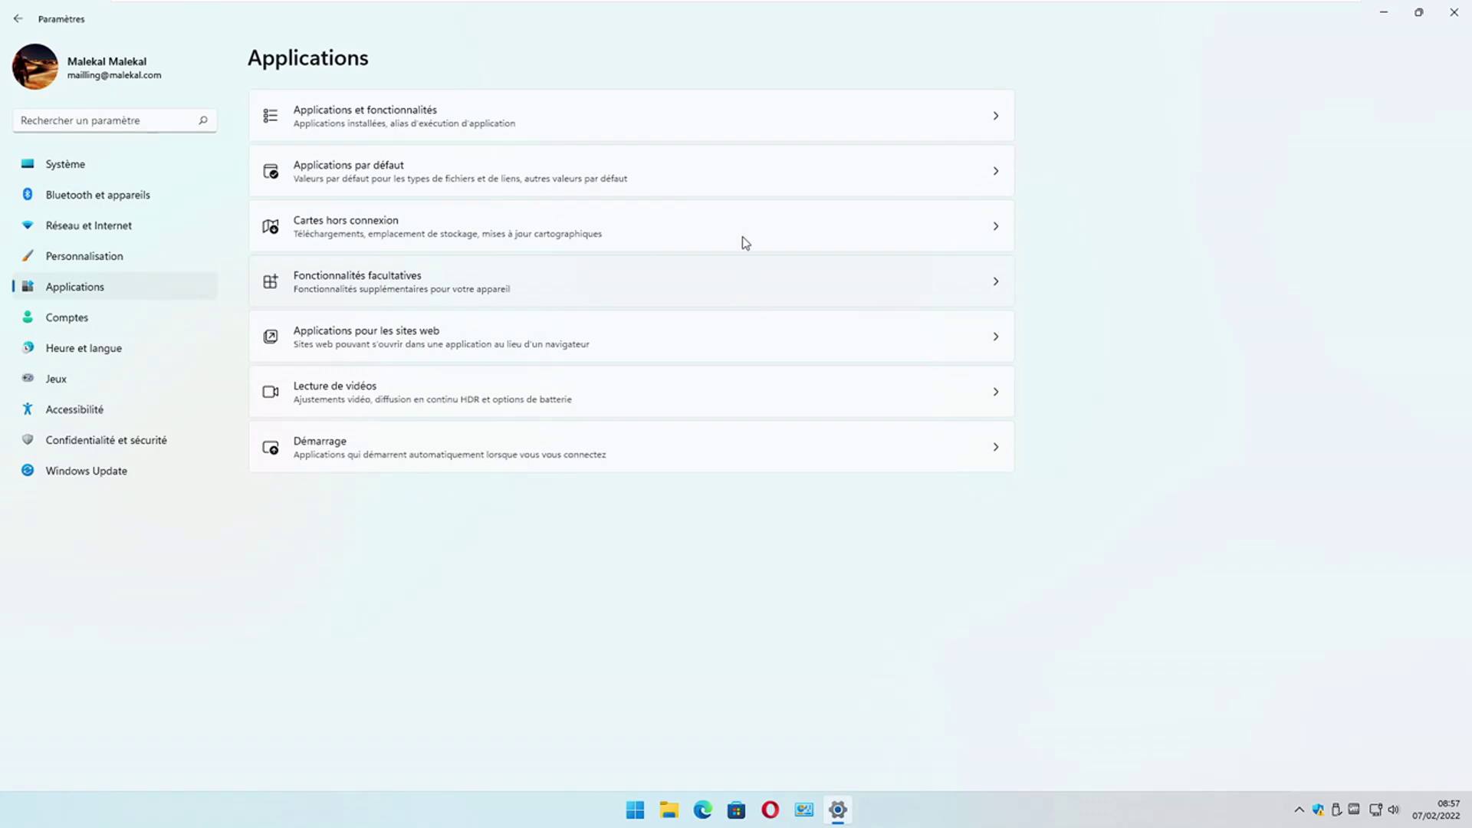
pyautogui.click(735, 134)
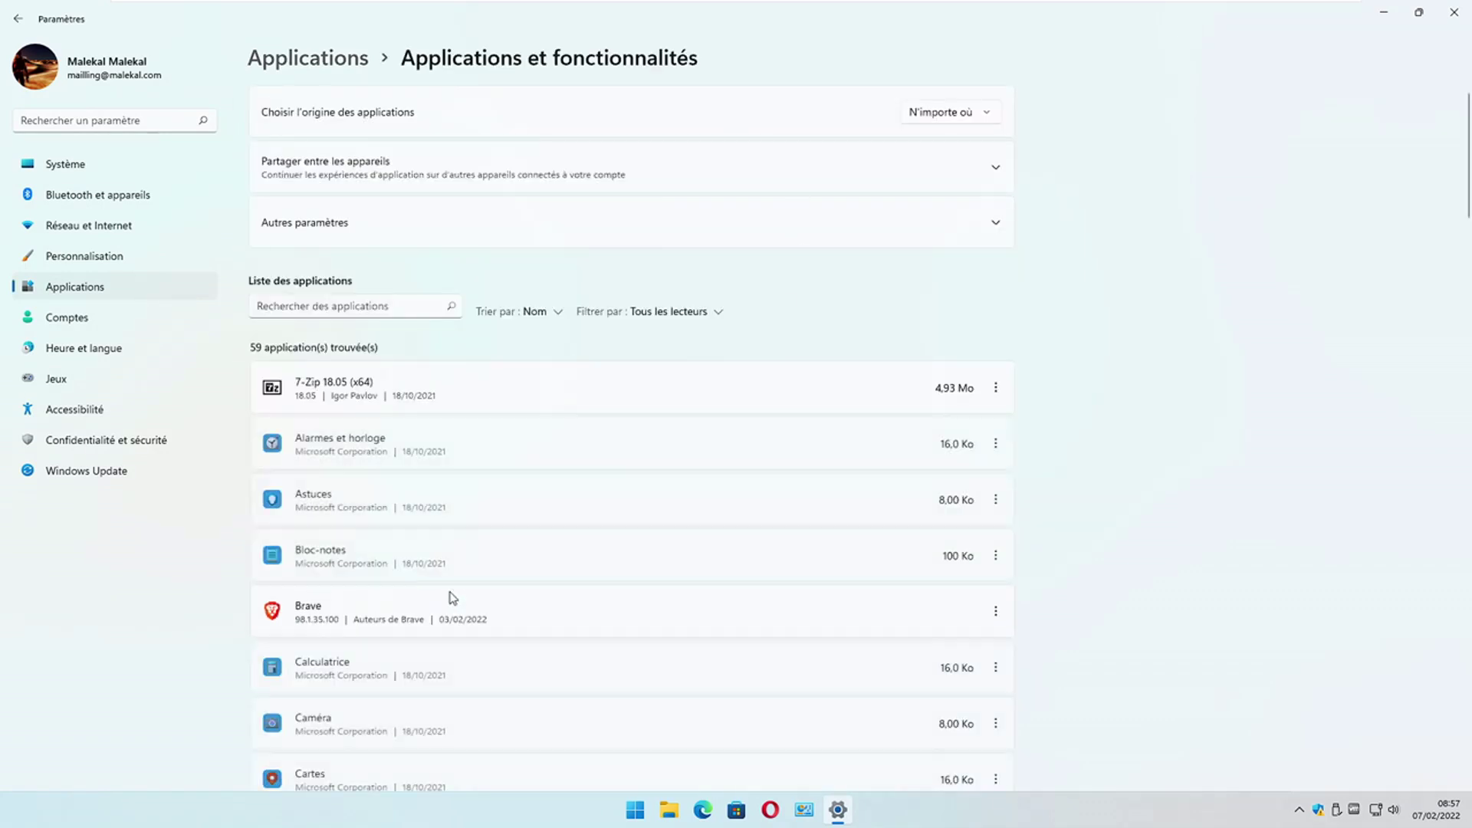
pyautogui.click(367, 303)
pyautogui.write('firefox')
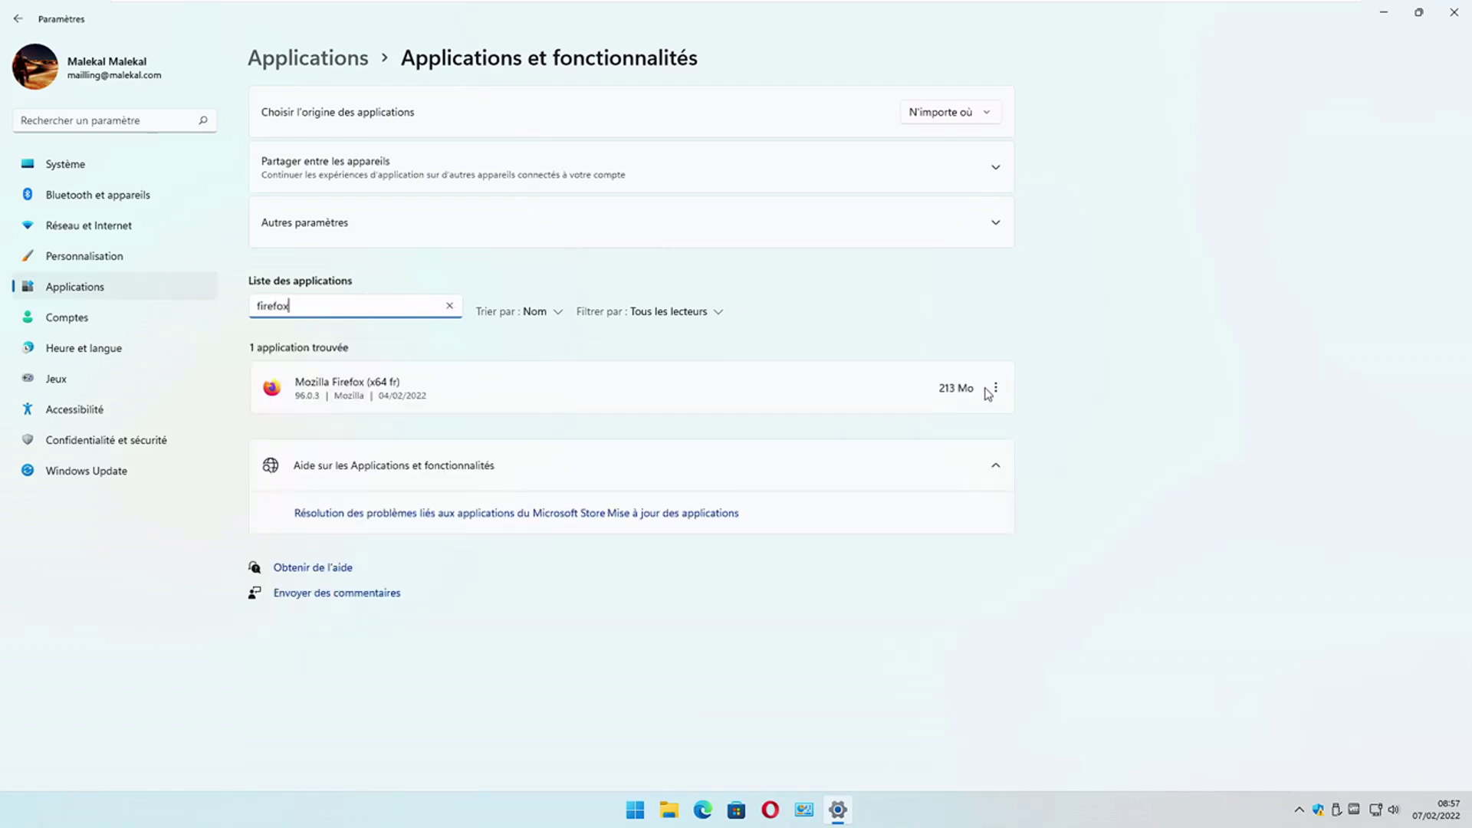
# Uninstall Mozilla Firefox (x64 fr) completely without repairing it, finish the uninstall wizard, and close Settings.
pyautogui.click(991, 389)
pyautogui.click(931, 441)
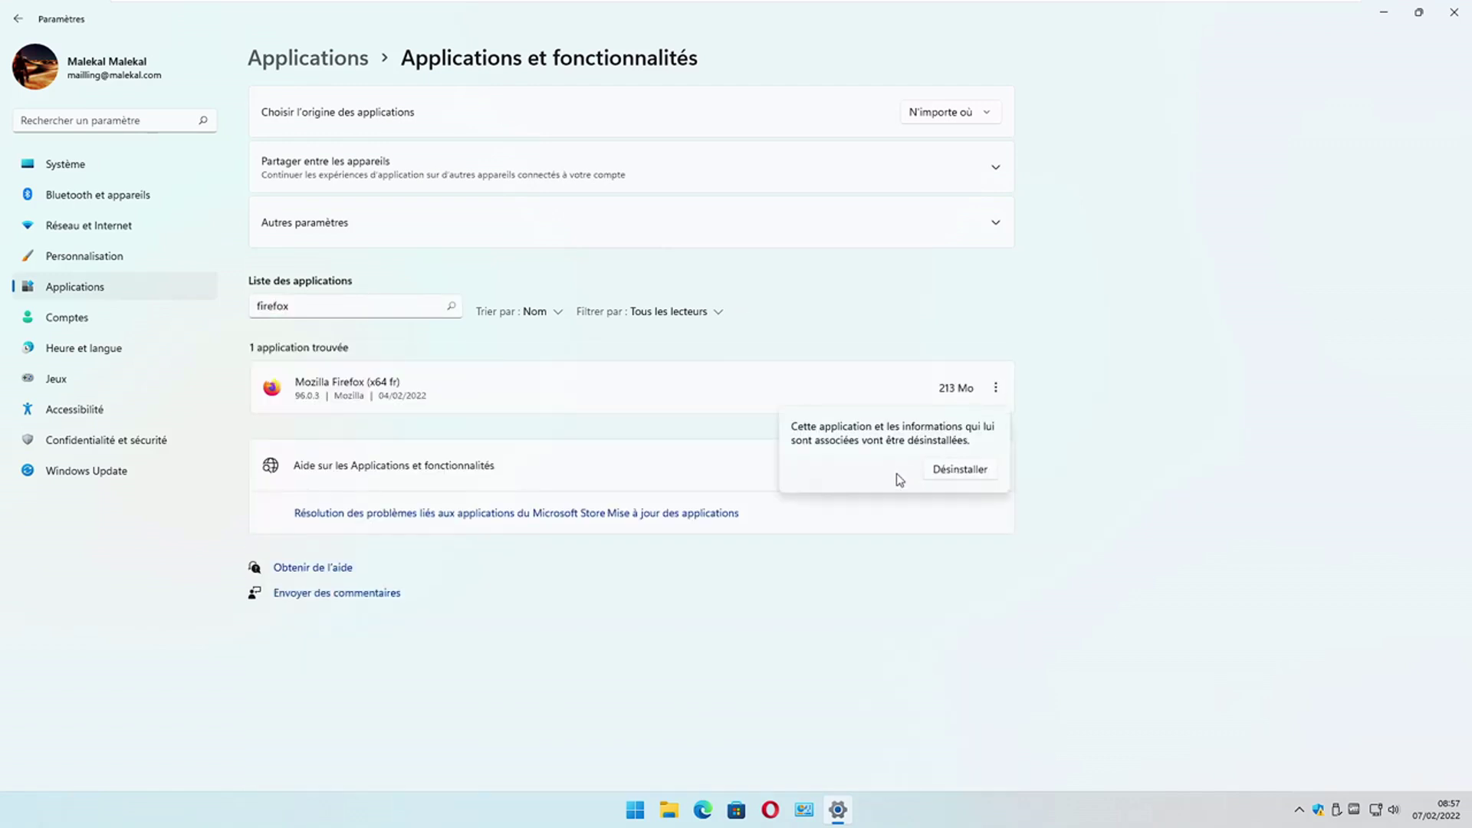
pyautogui.click(959, 469)
pyautogui.click(705, 533)
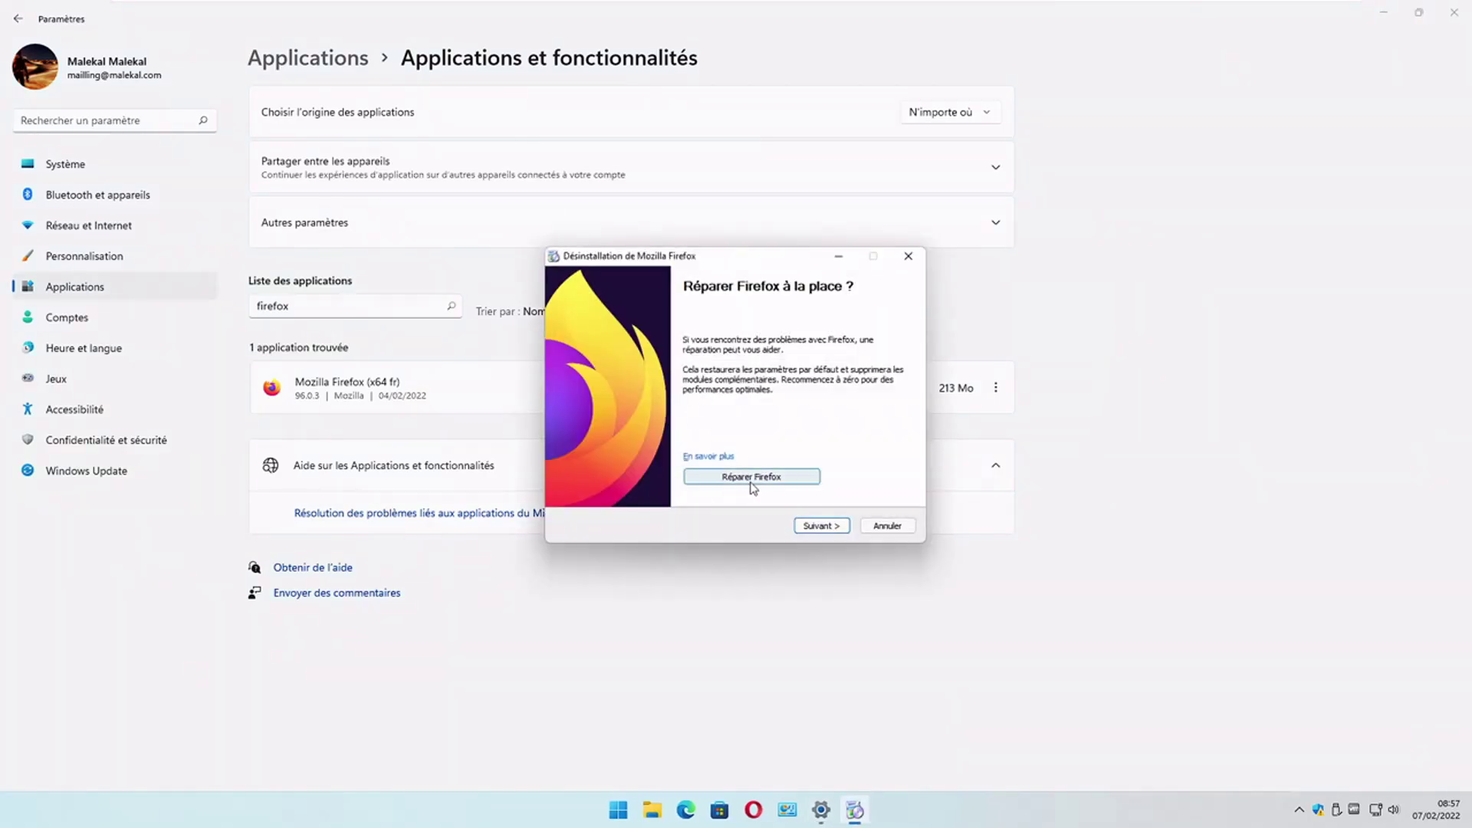
pyautogui.click(821, 526)
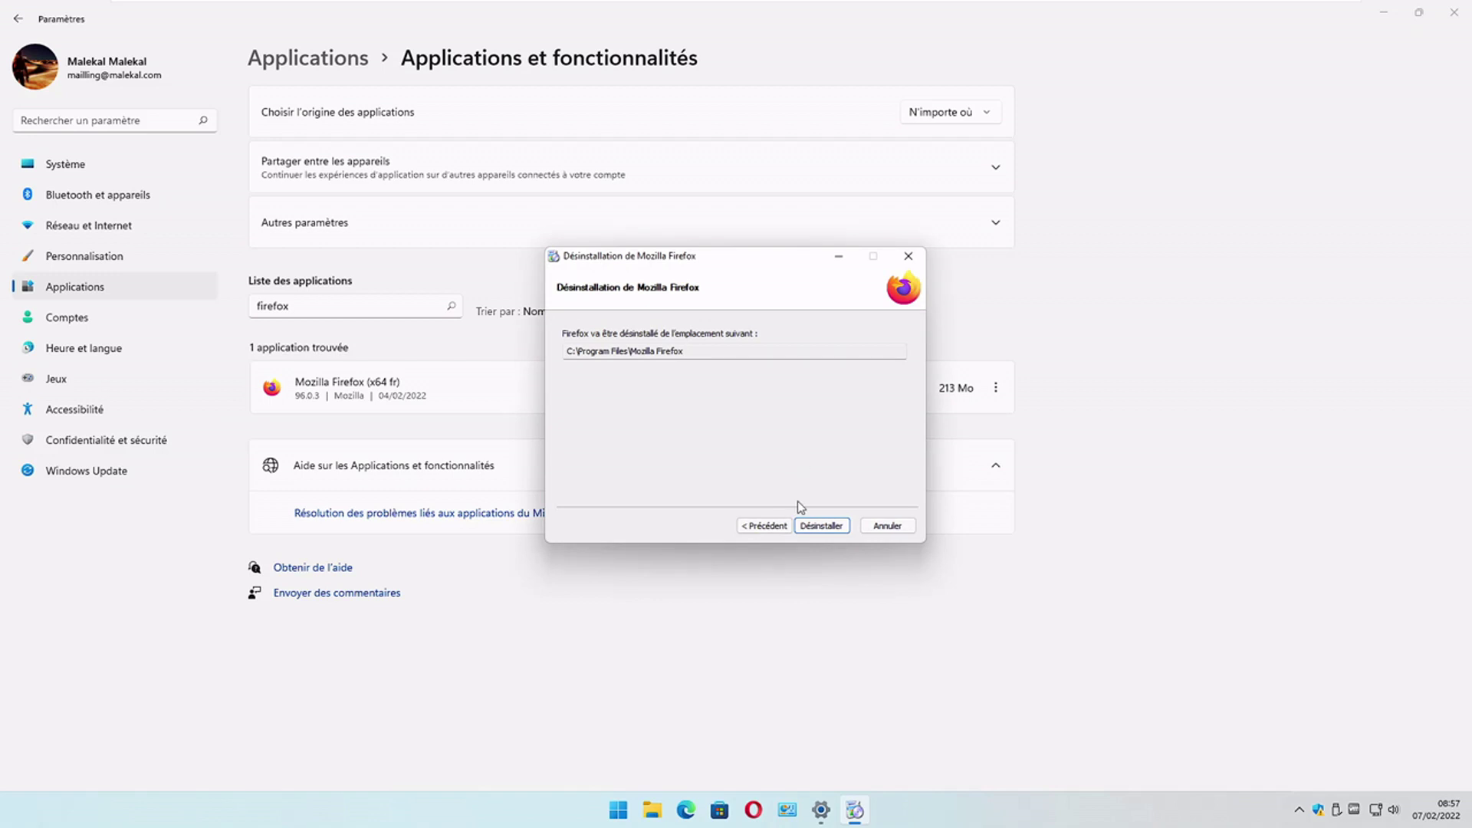
pyautogui.click(822, 526)
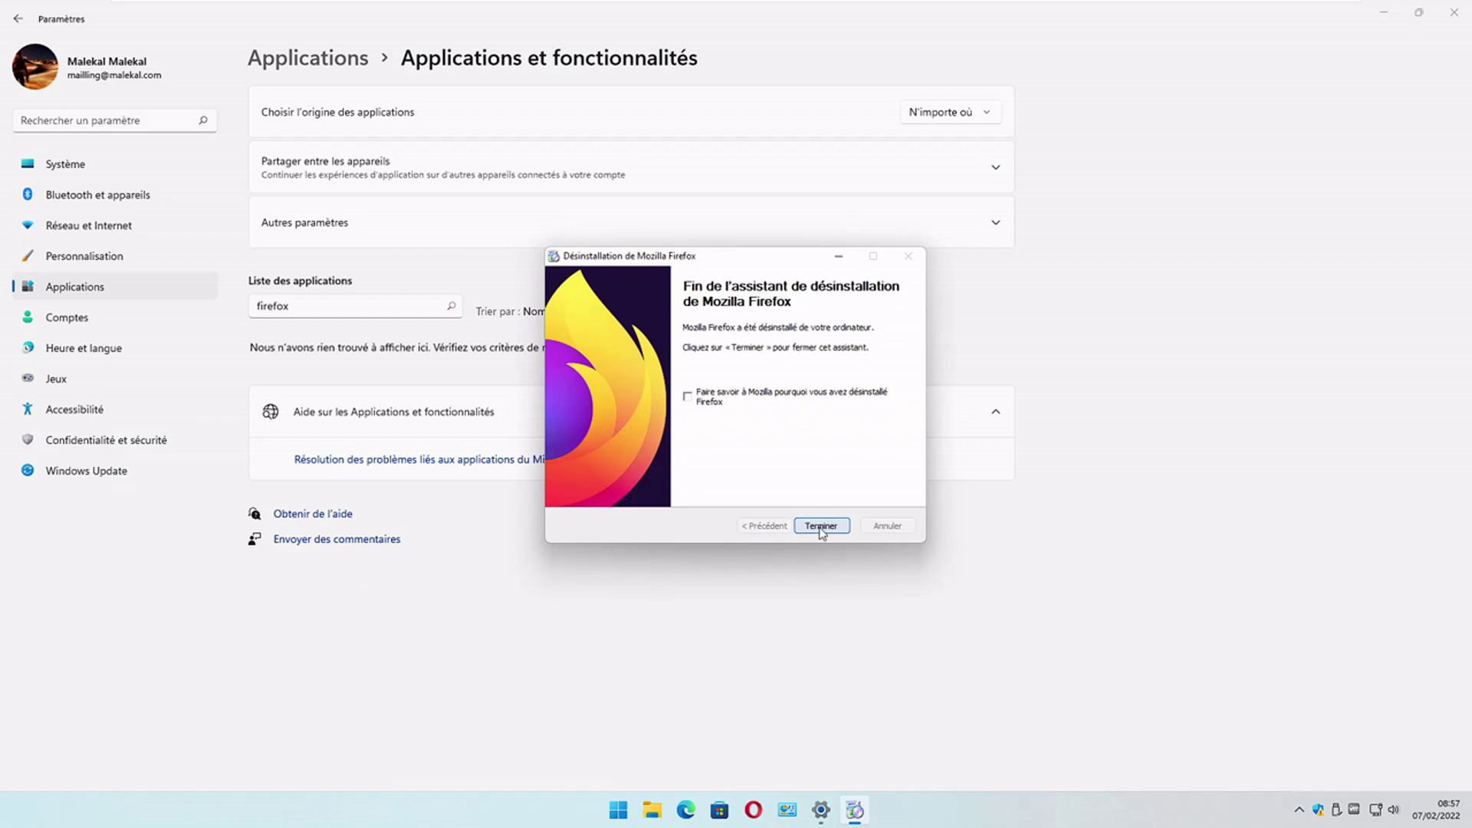
pyautogui.click(821, 526)
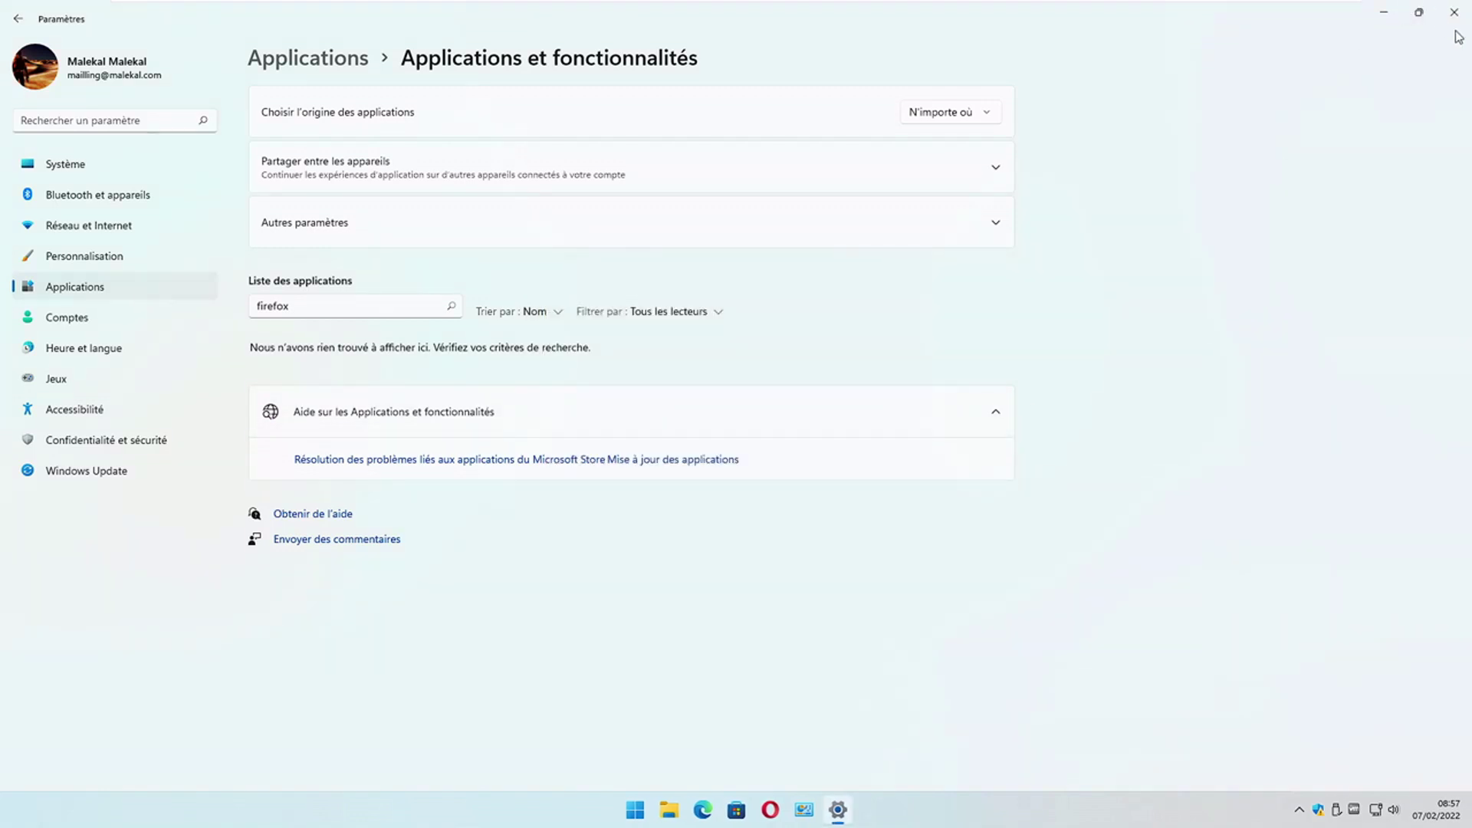
pyautogui.click(1454, 12)
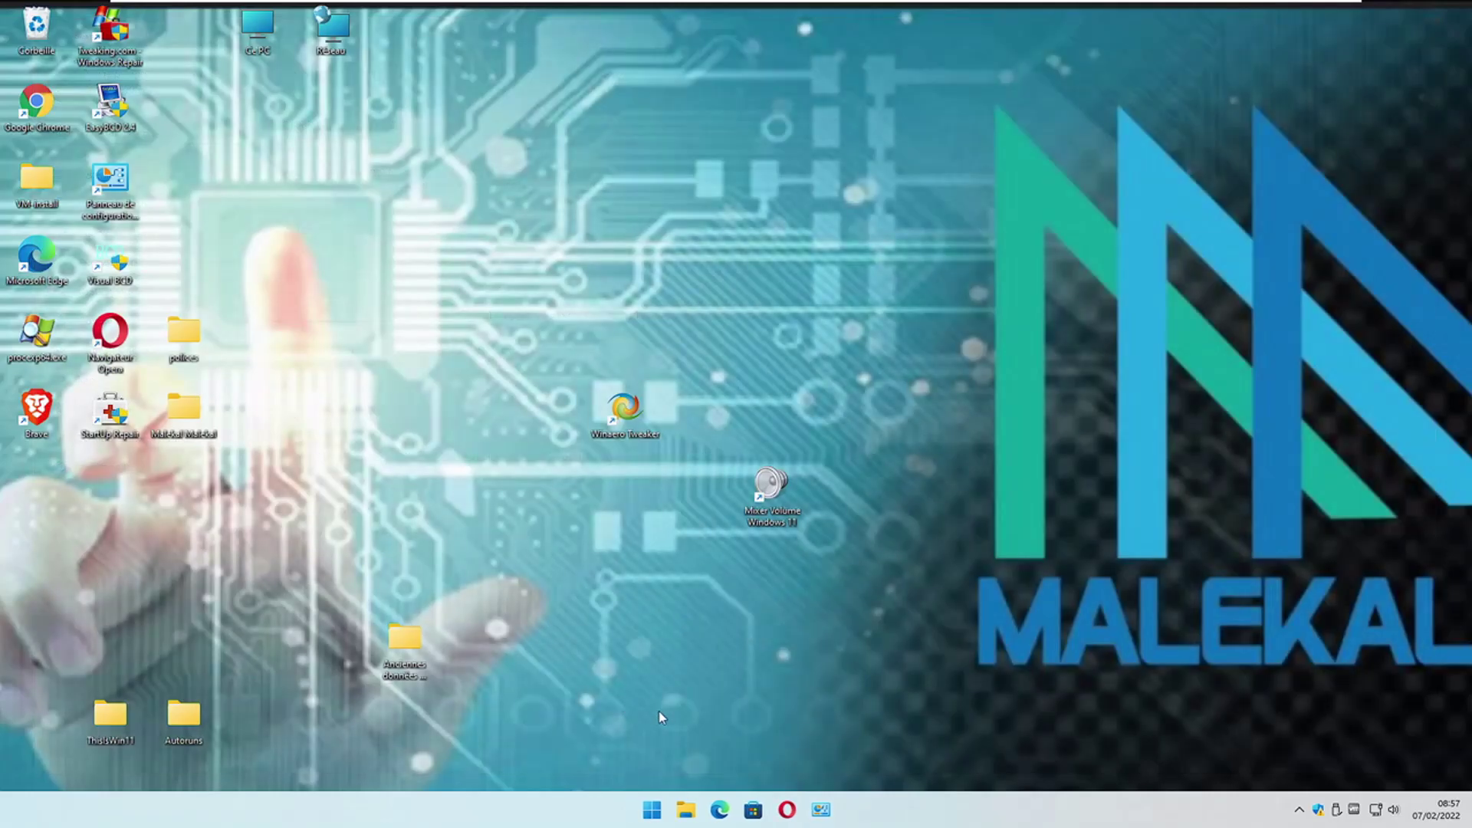
# Open the %APPDATA% folder through the Run dialog, permanently delete its Mozilla folder, and close the window.
pyautogui.rightClick(652, 818)
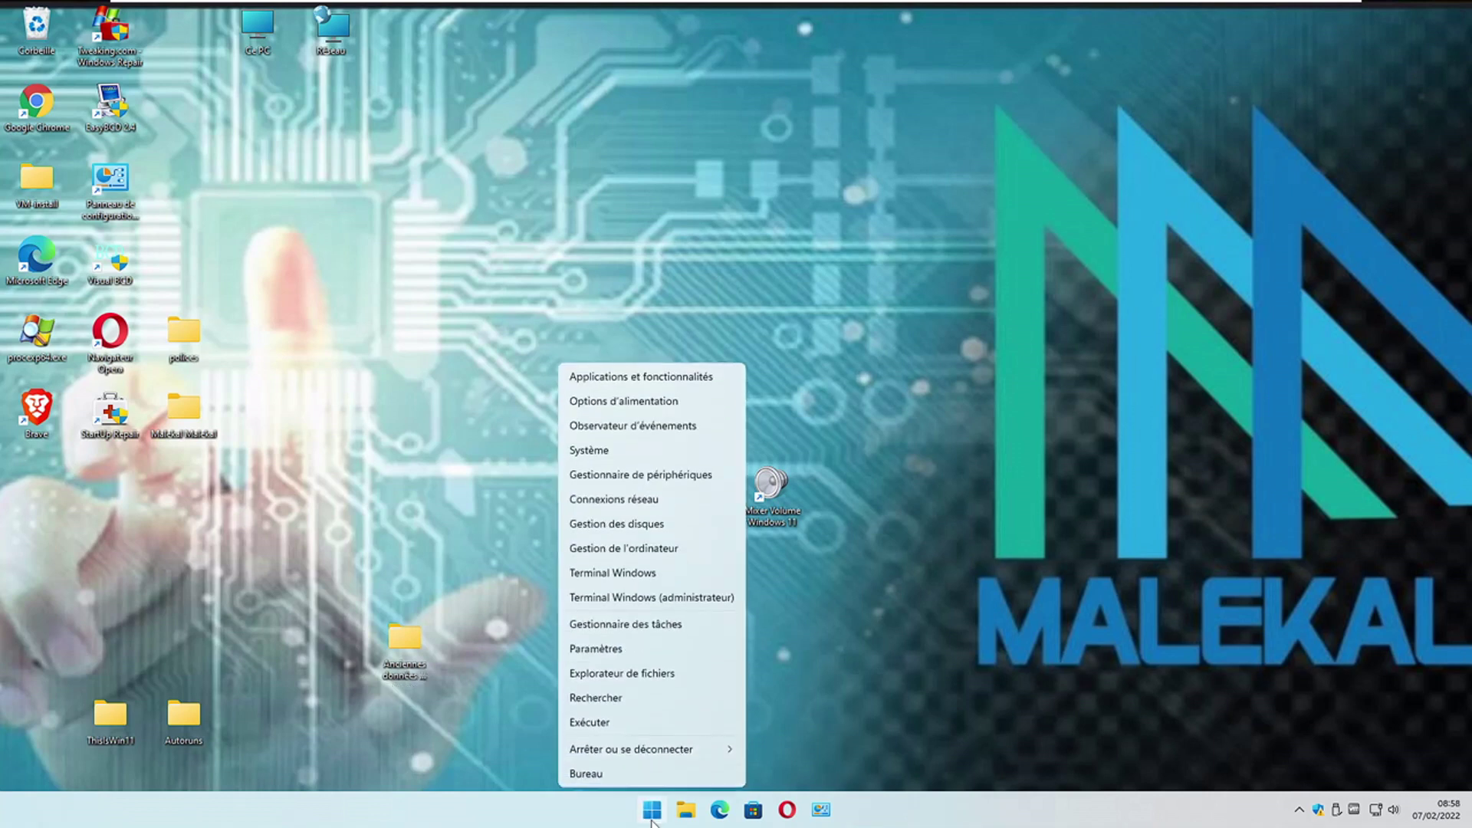
pyautogui.click(585, 723)
pyautogui.write('%APPDATA%')
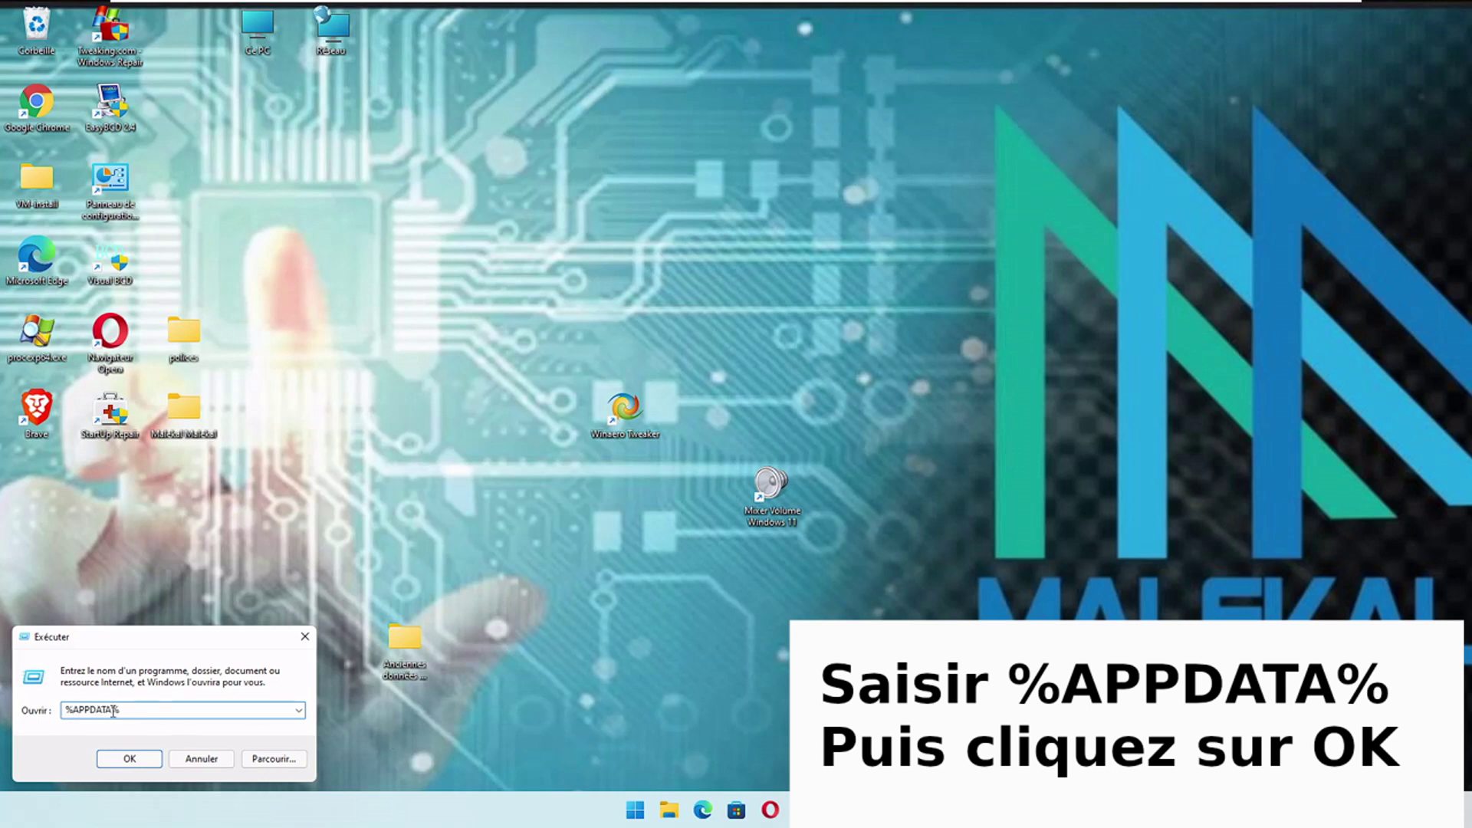
pyautogui.click(125, 758)
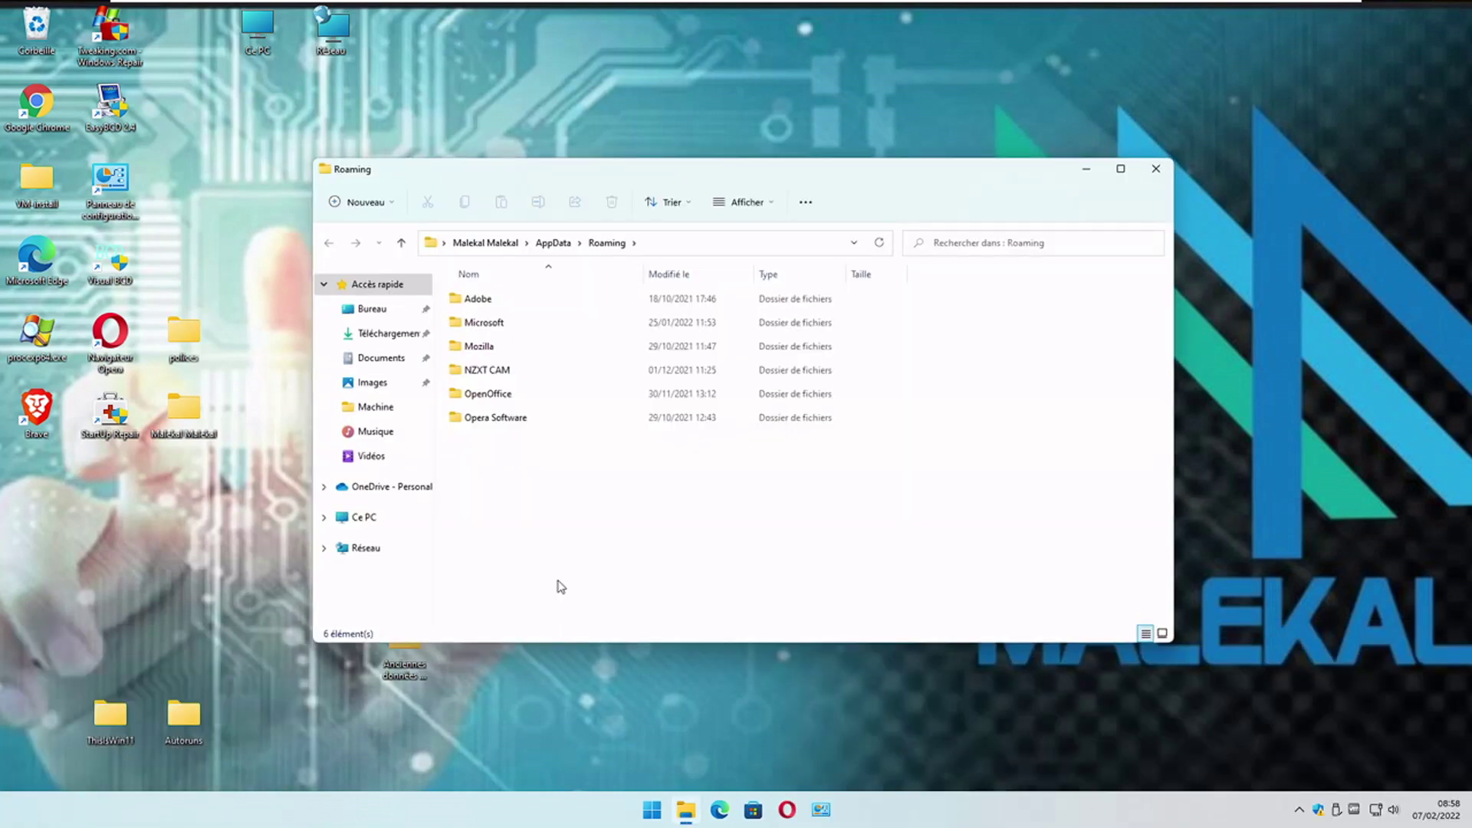
pyautogui.click(478, 349)
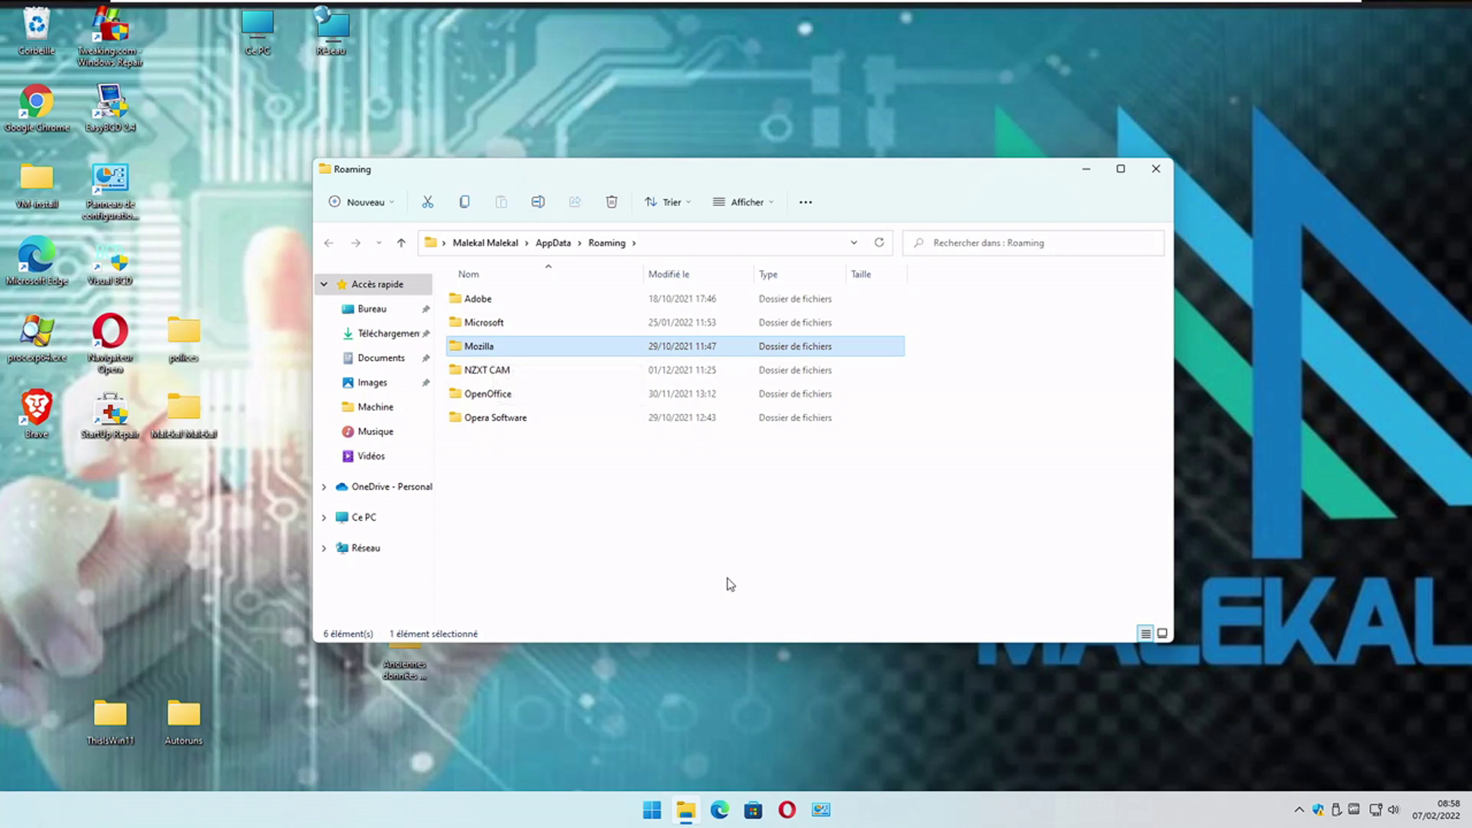
pyautogui.hotkey('shift', 'Delete')
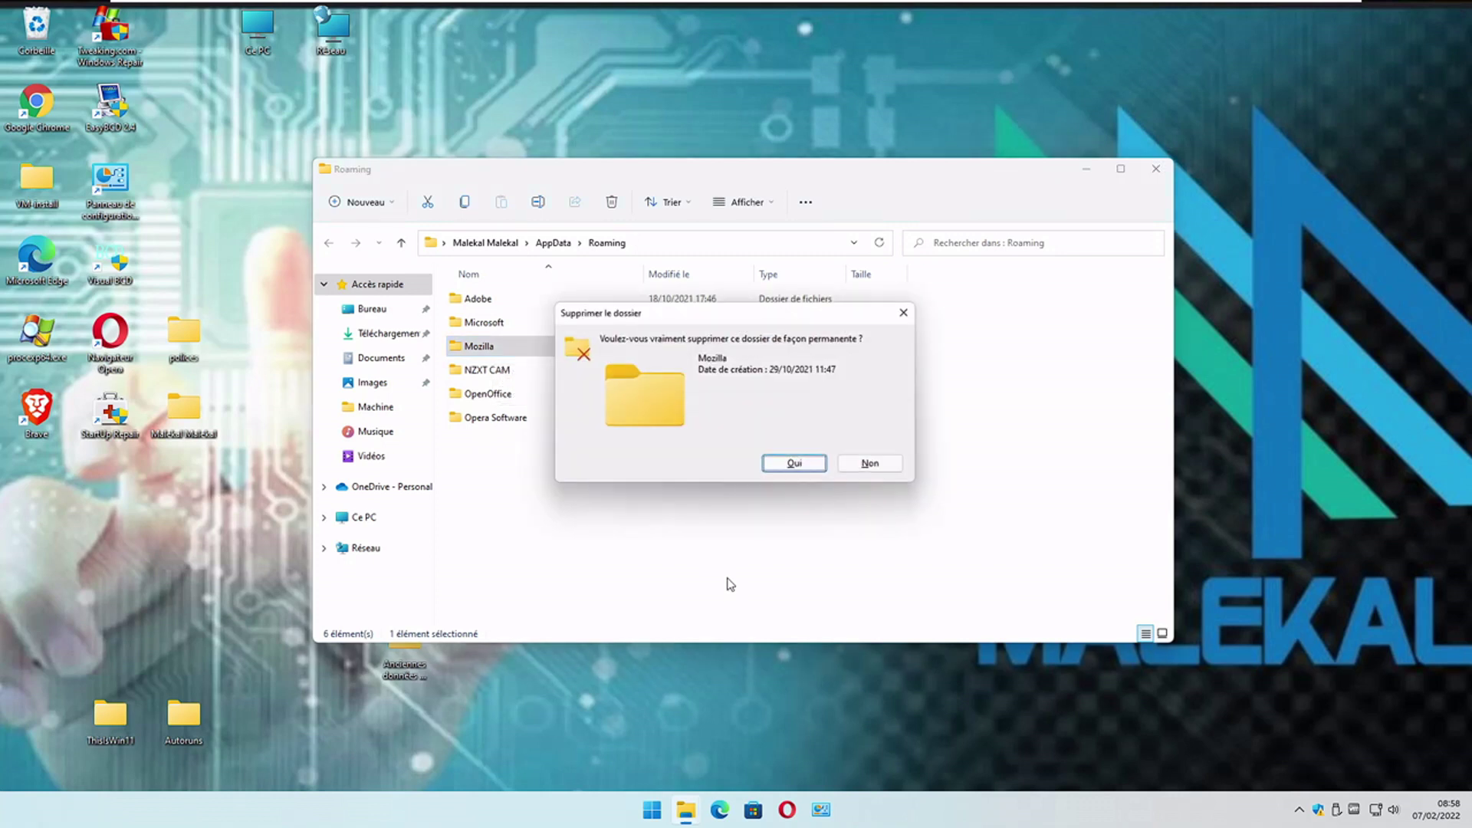
pyautogui.click(806, 469)
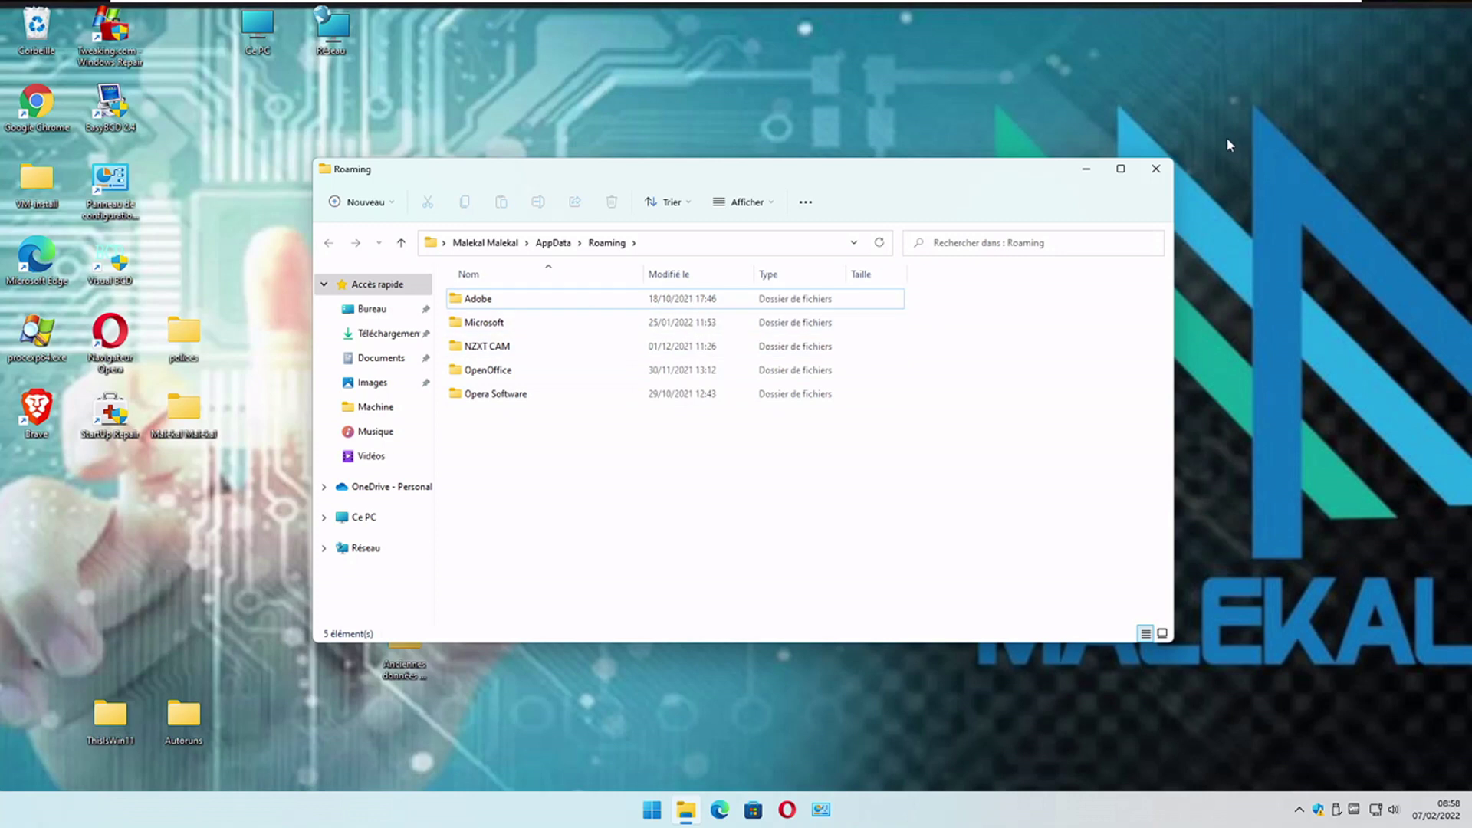
pyautogui.click(1156, 169)
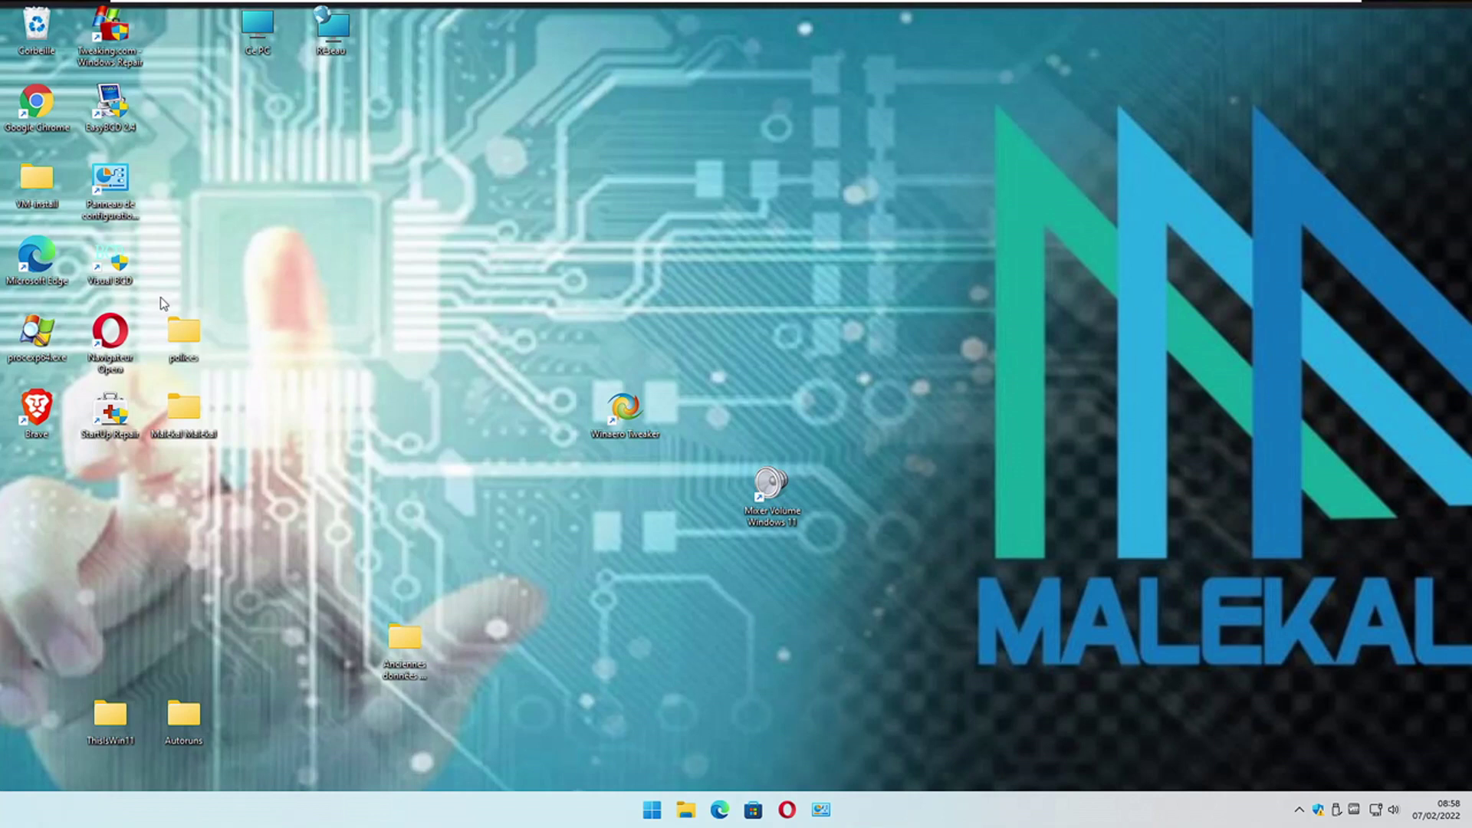
# Open Google Chrome, close the extra new tab, and search Google for "firefox".
pyautogui.doubleClick(33, 113)
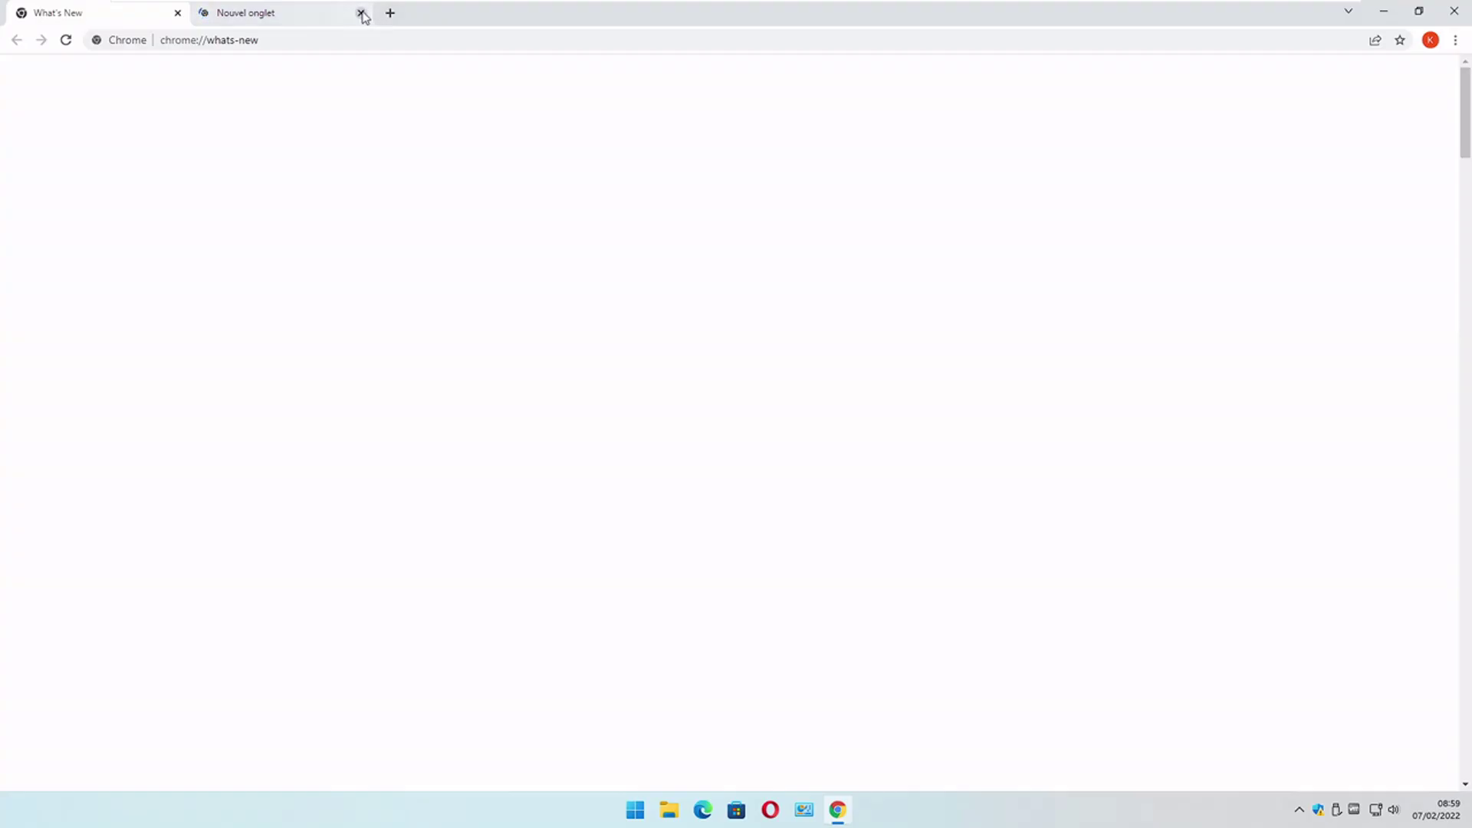
pyautogui.click(361, 13)
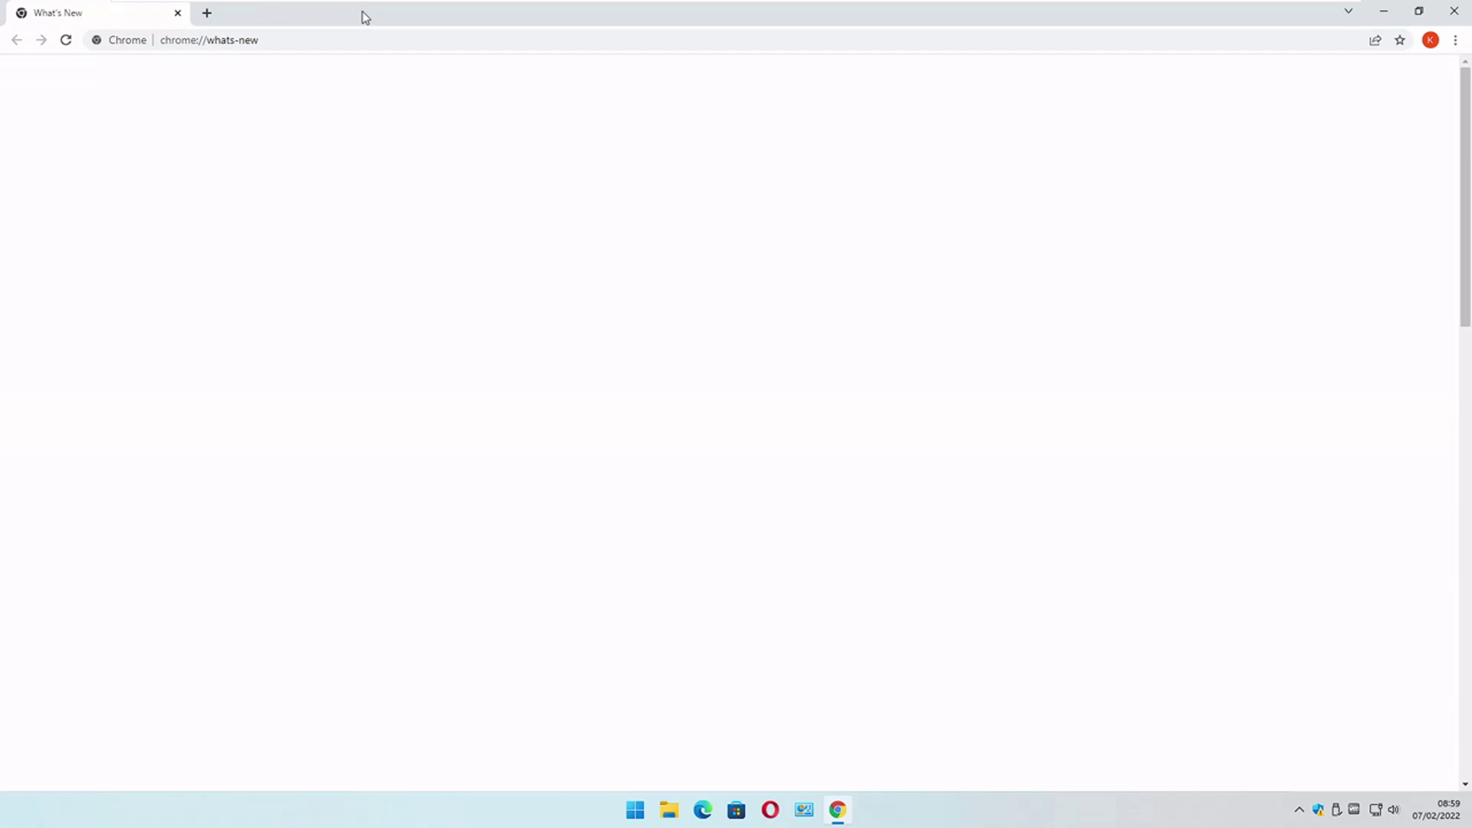
pyautogui.click(257, 40)
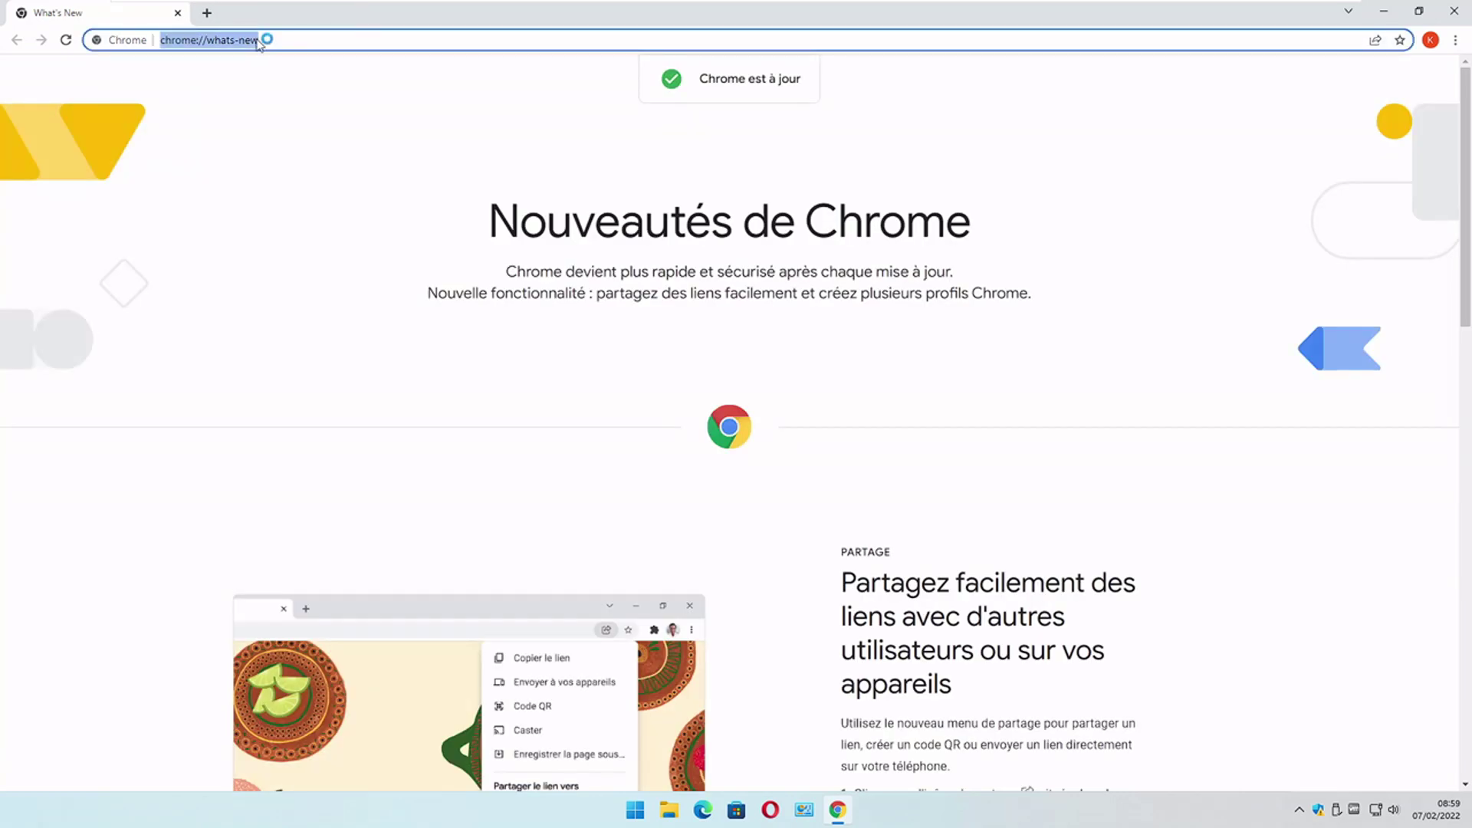
pyautogui.write('firefox')
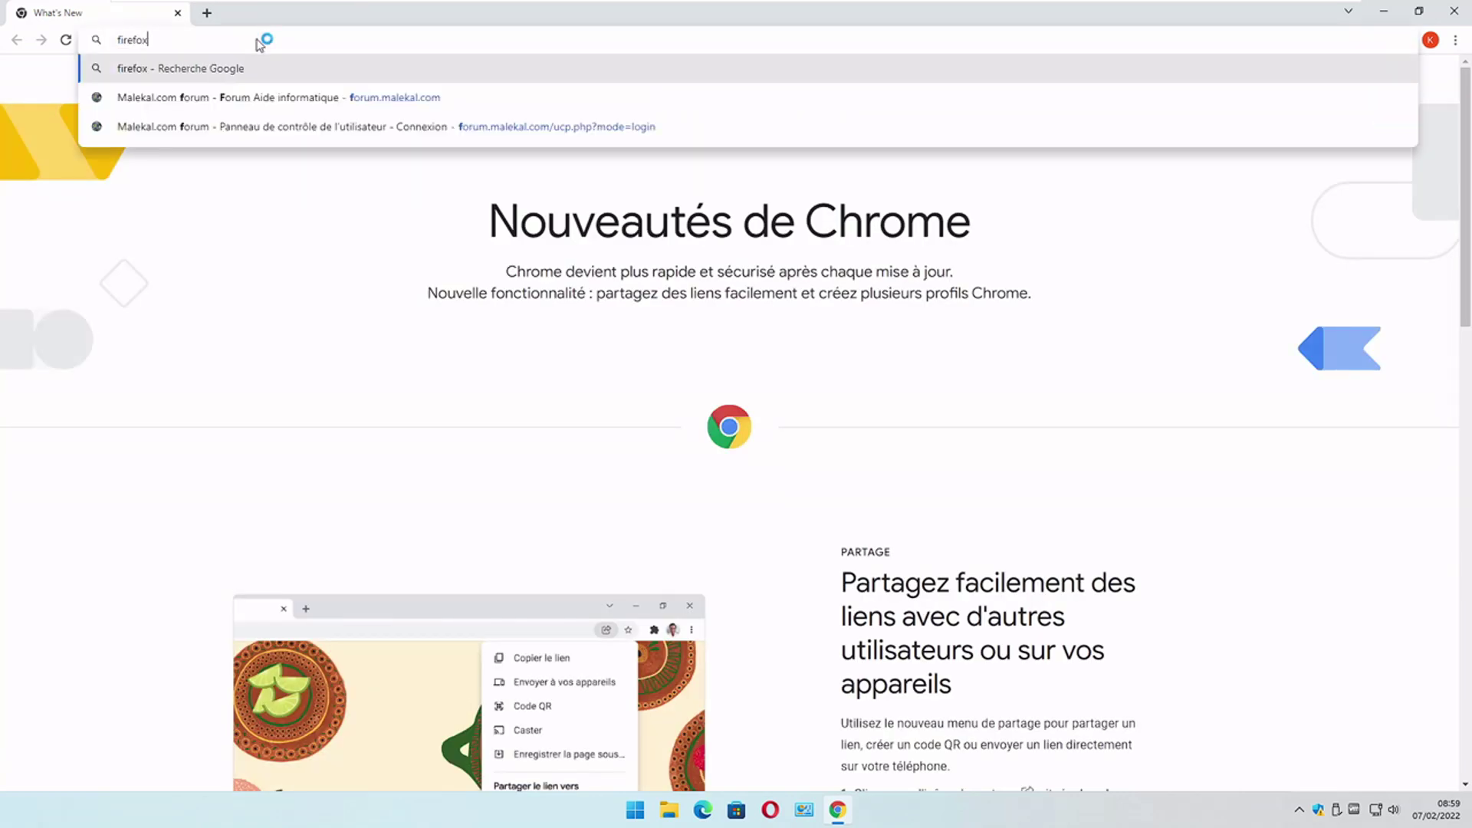
pyautogui.press('Return')
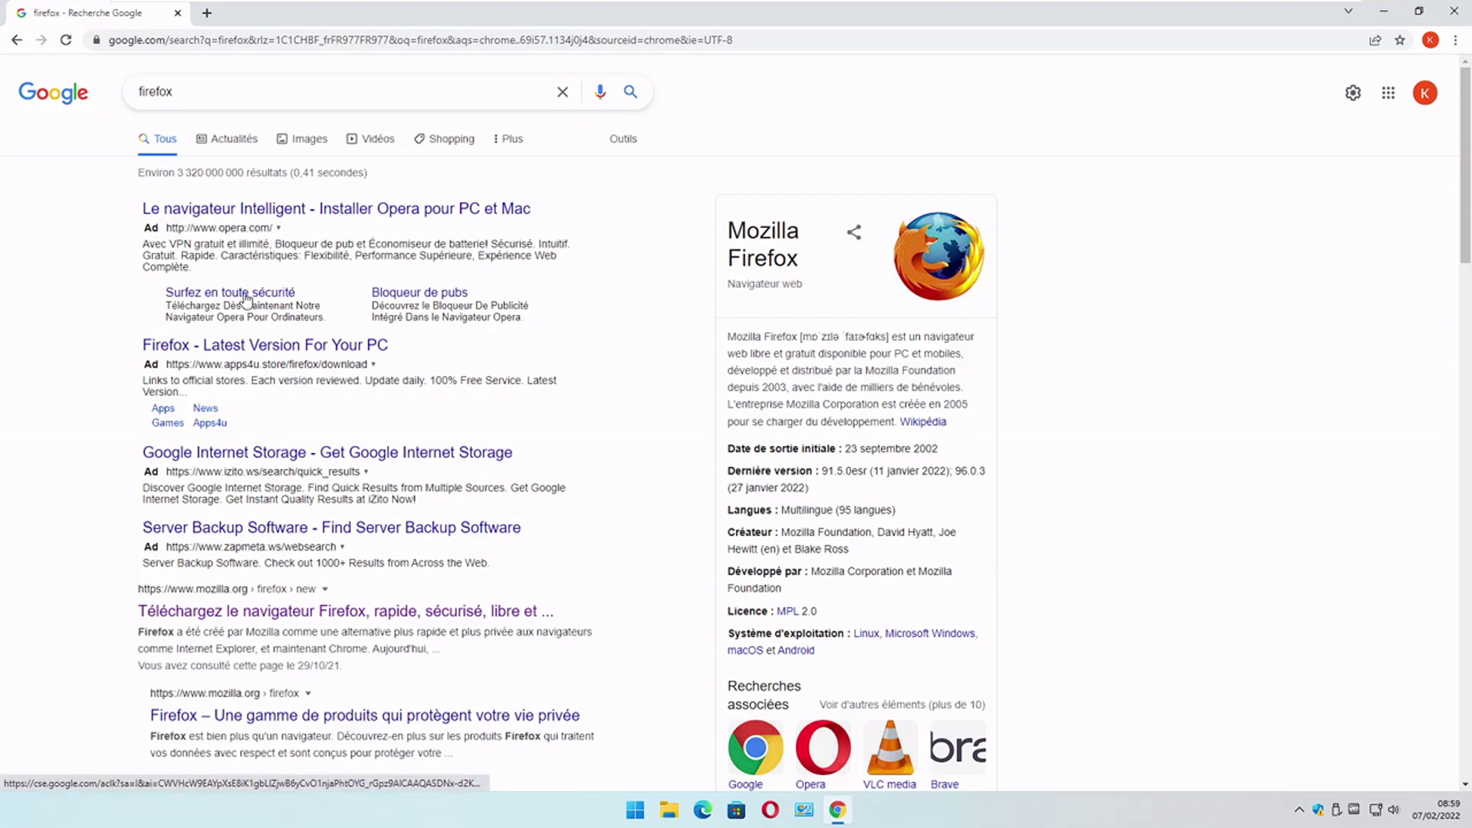
# Open the official mozilla.org Firefox page from the search results and download the browser's installer.
pyautogui.scroll(-2, 93, 518)
pyautogui.scroll(-1, 93, 518)
pyautogui.moveTo(207, 383); pyautogui.dragTo(239, 369)
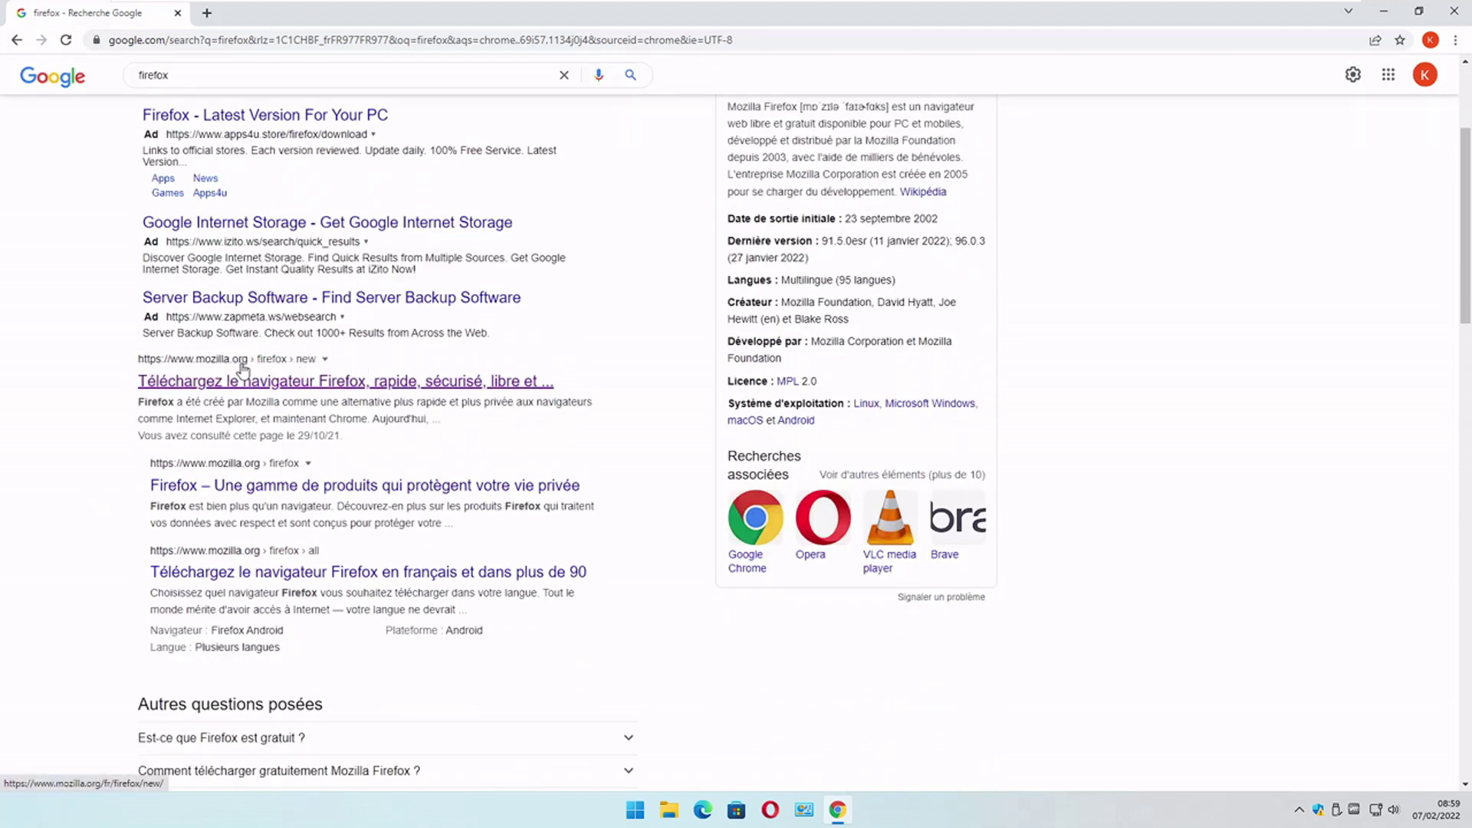
pyautogui.click(289, 384)
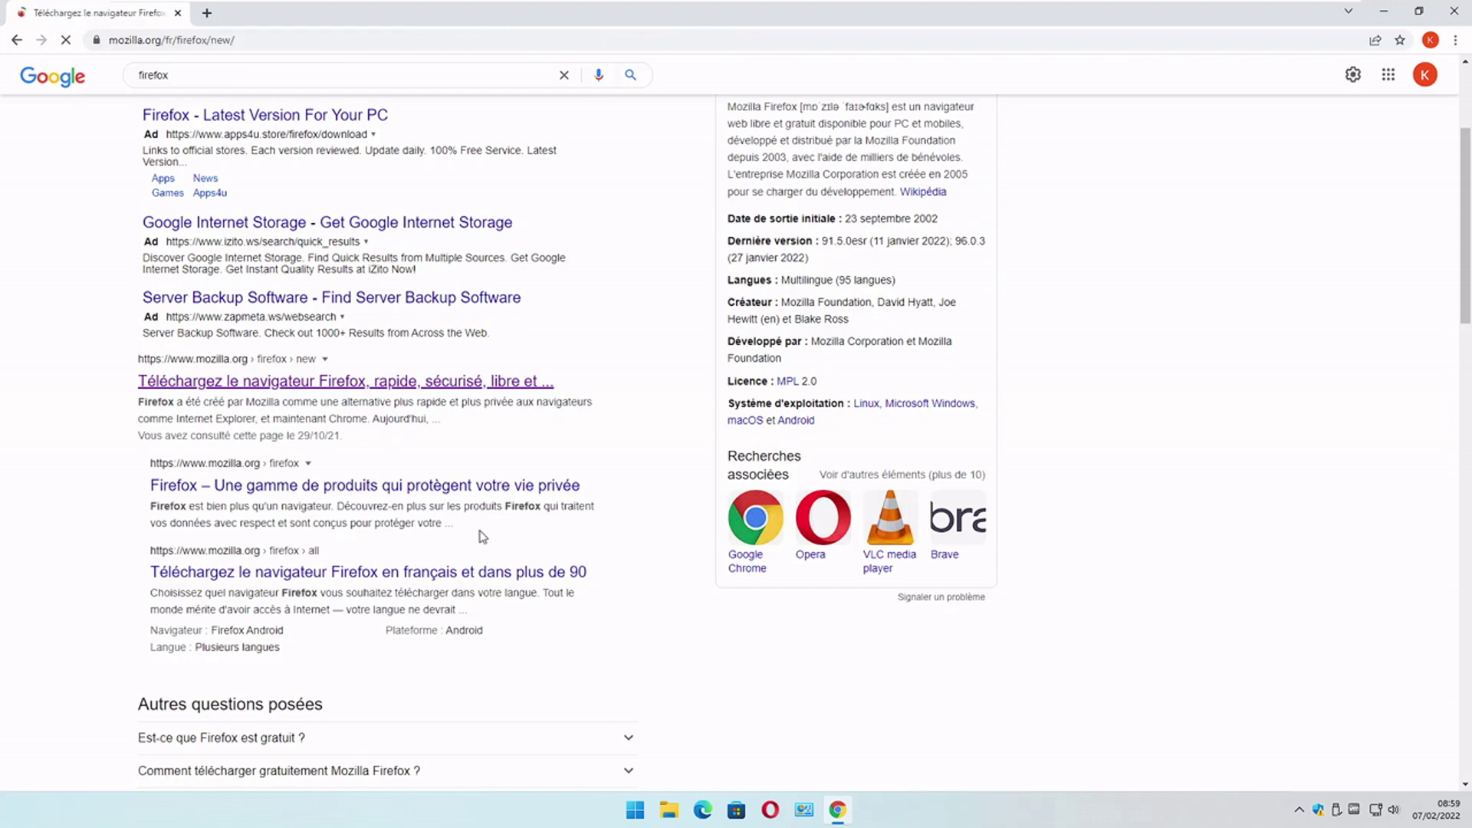
pyautogui.click(320, 480)
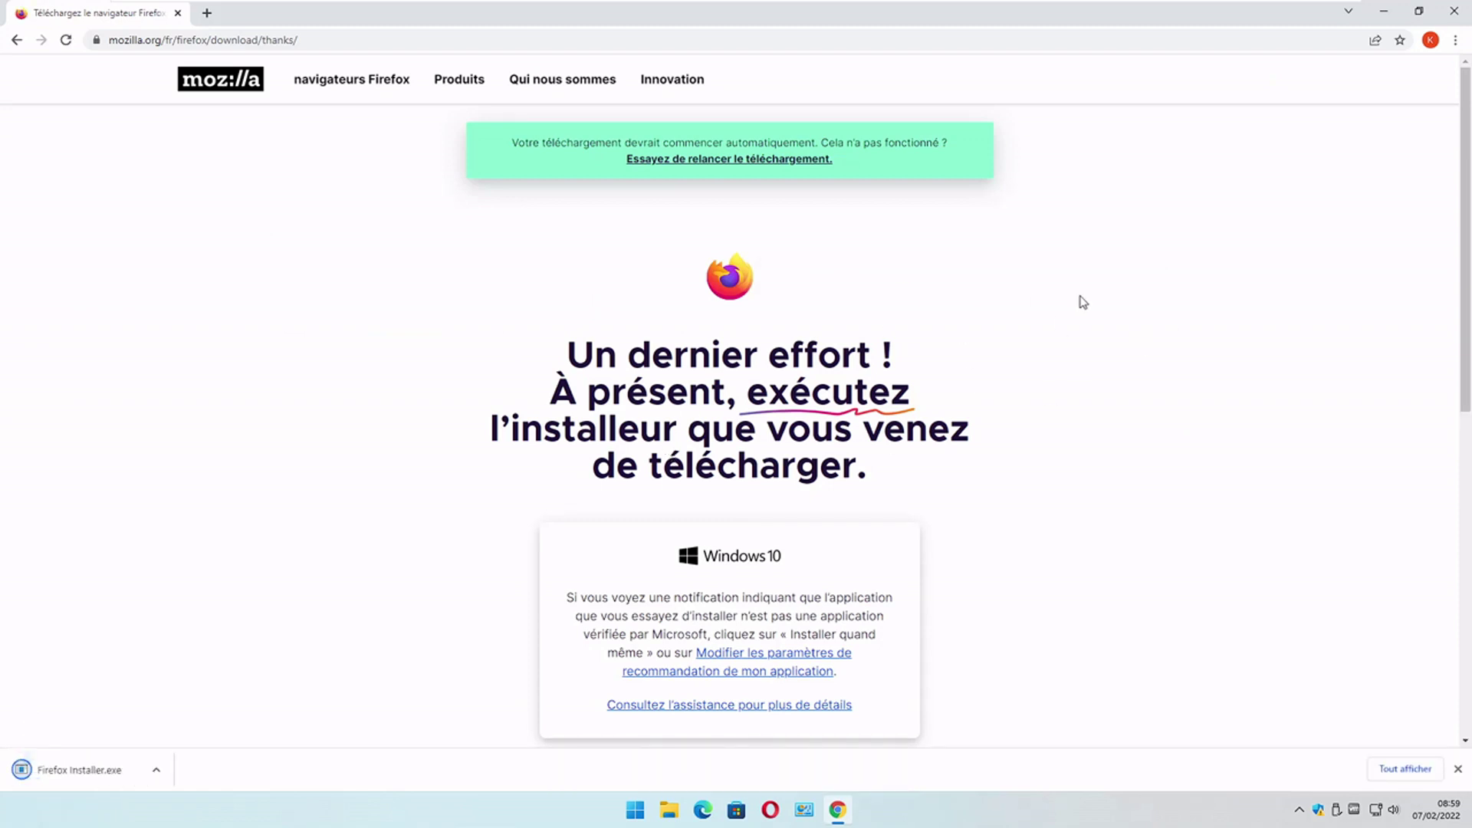
# Run the downloaded Firefox Installer.exe and authorize it to make changes to the device.
pyautogui.click(72, 771)
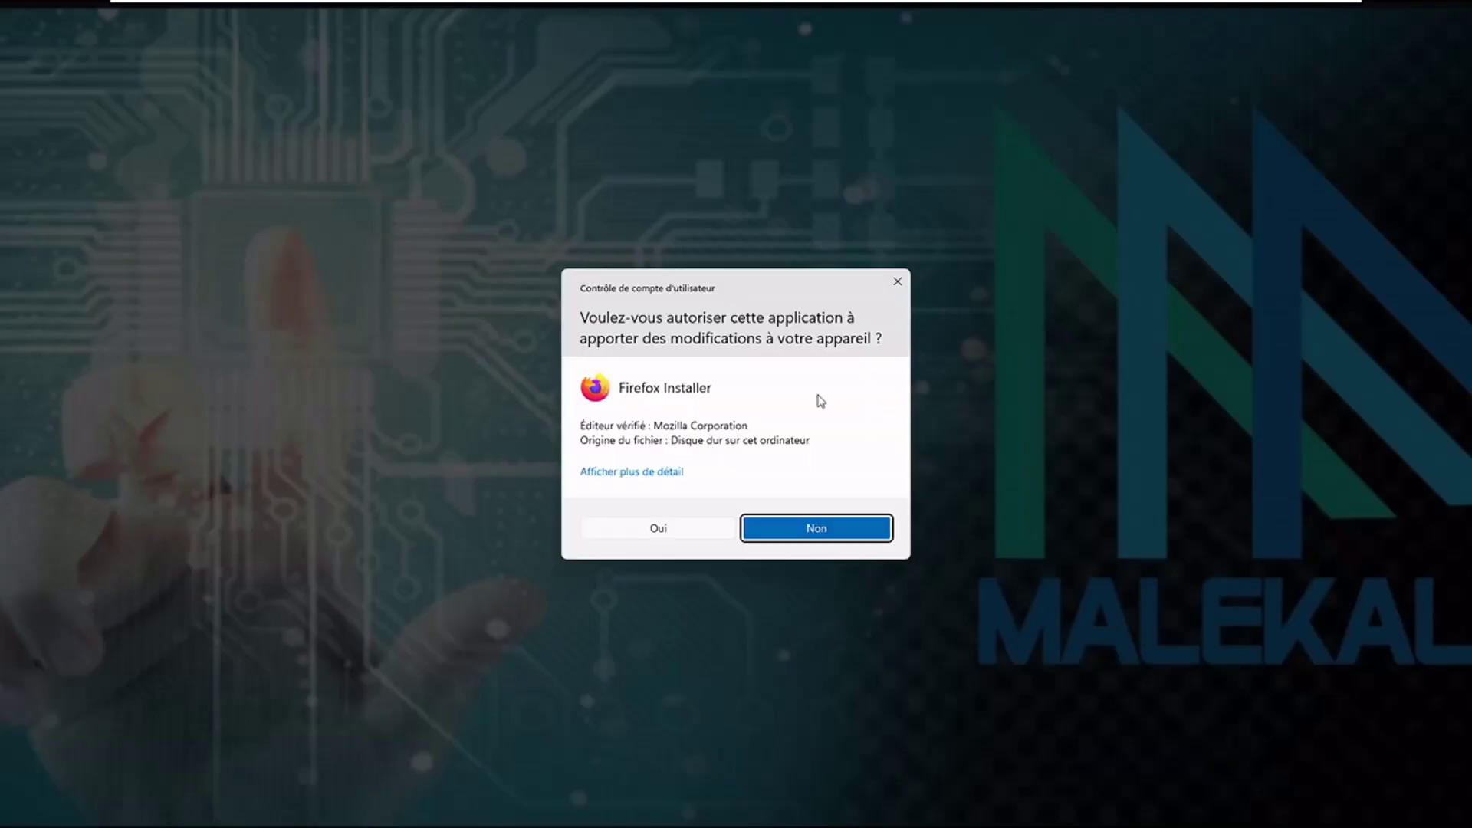
pyautogui.click(673, 530)
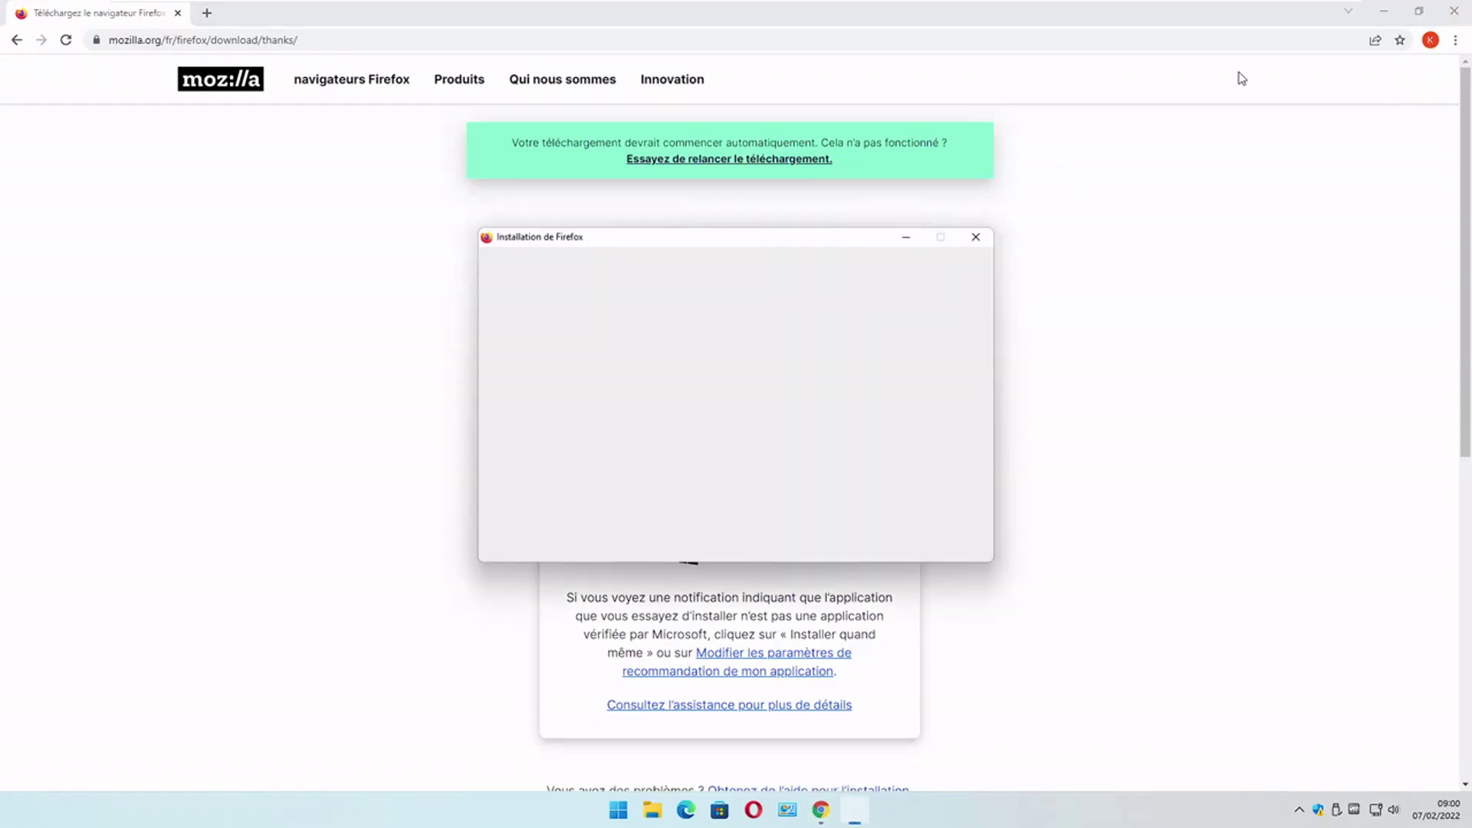
pyautogui.click(1343, 82)
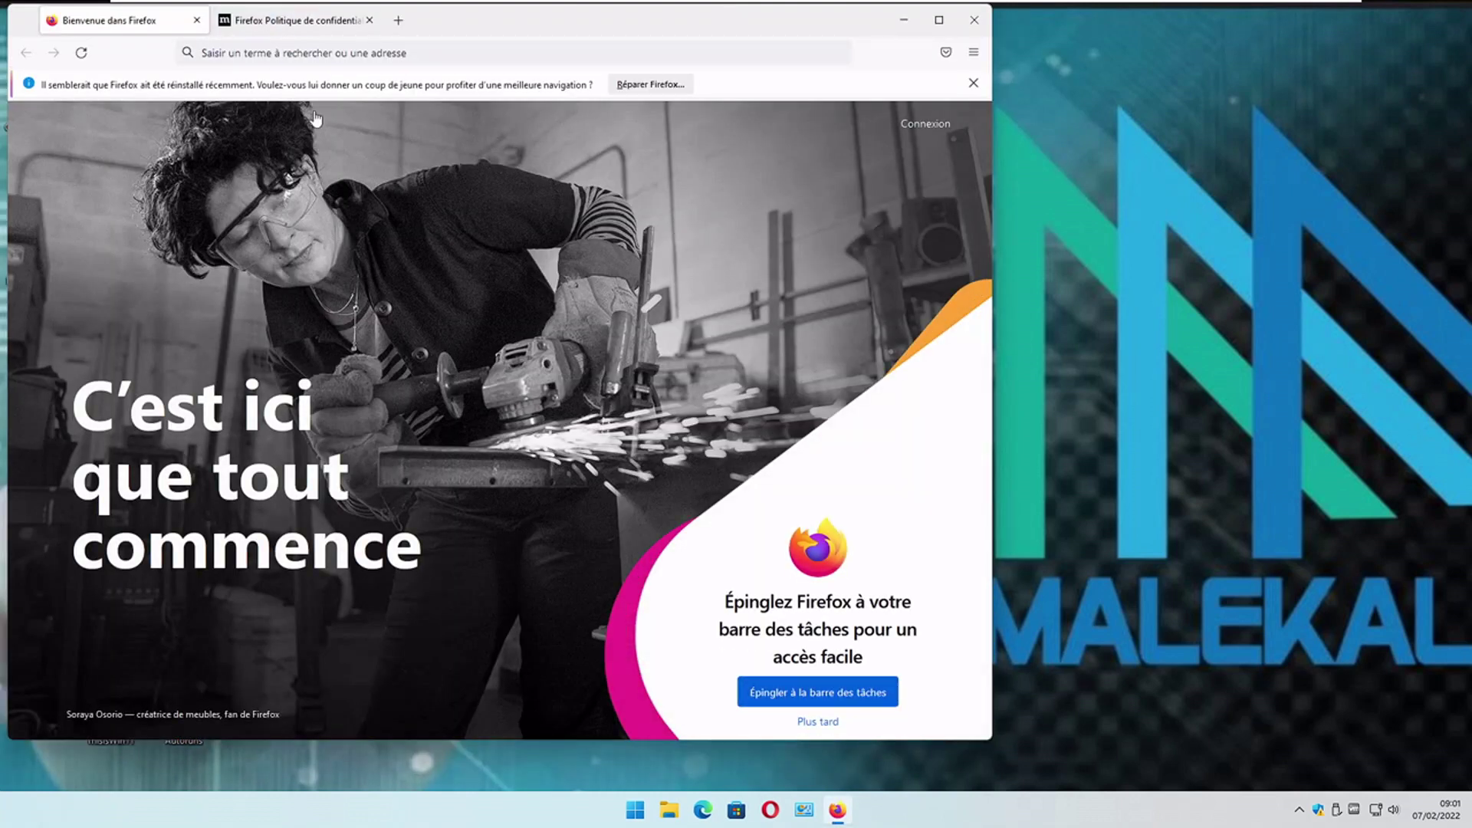
# Close the privacy policy tab in the newly installed Firefox, maximize the window, and dismiss the repair suggestion.
pyautogui.click(369, 20)
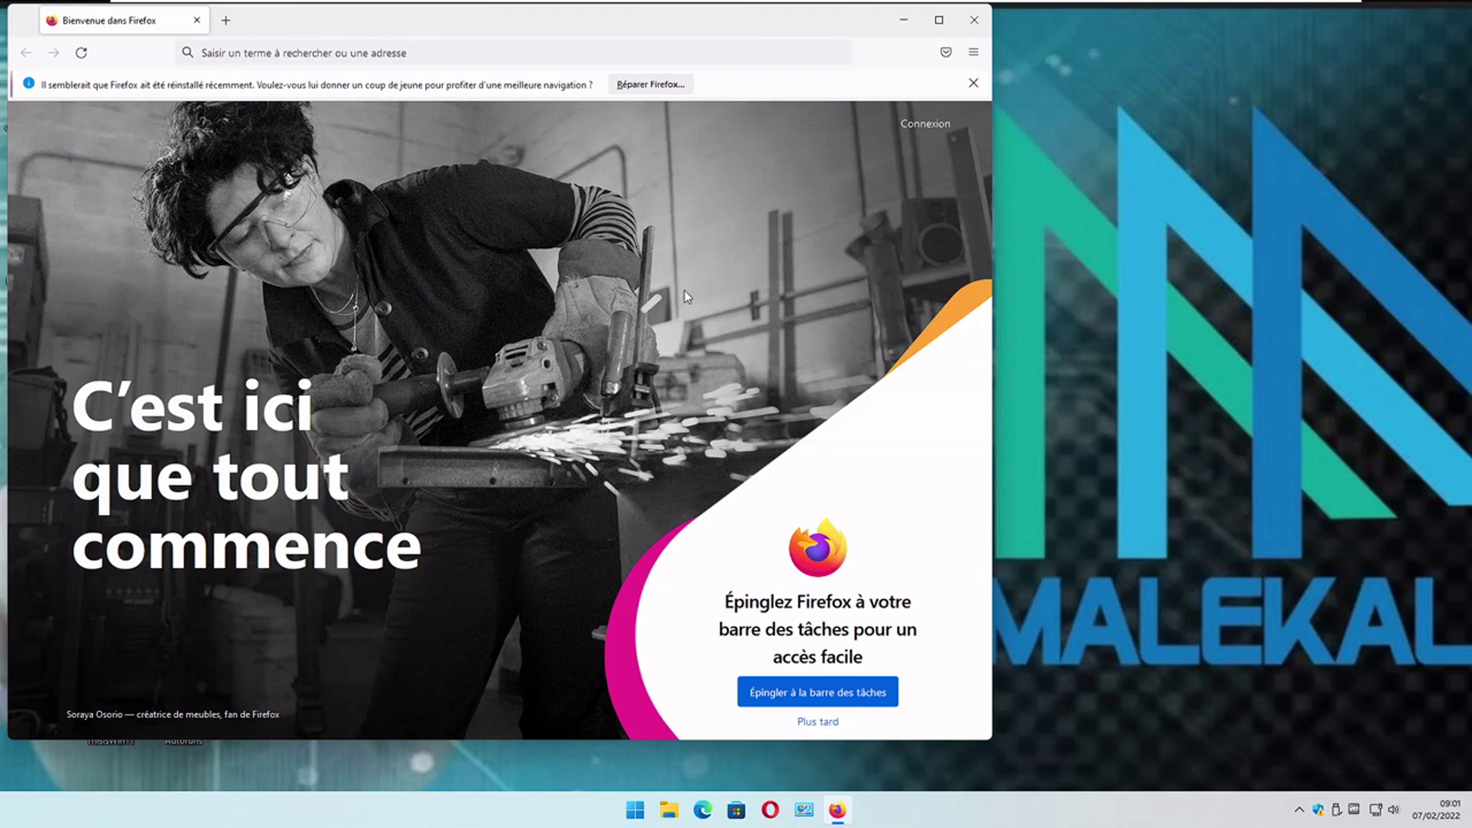
pyautogui.click(938, 20)
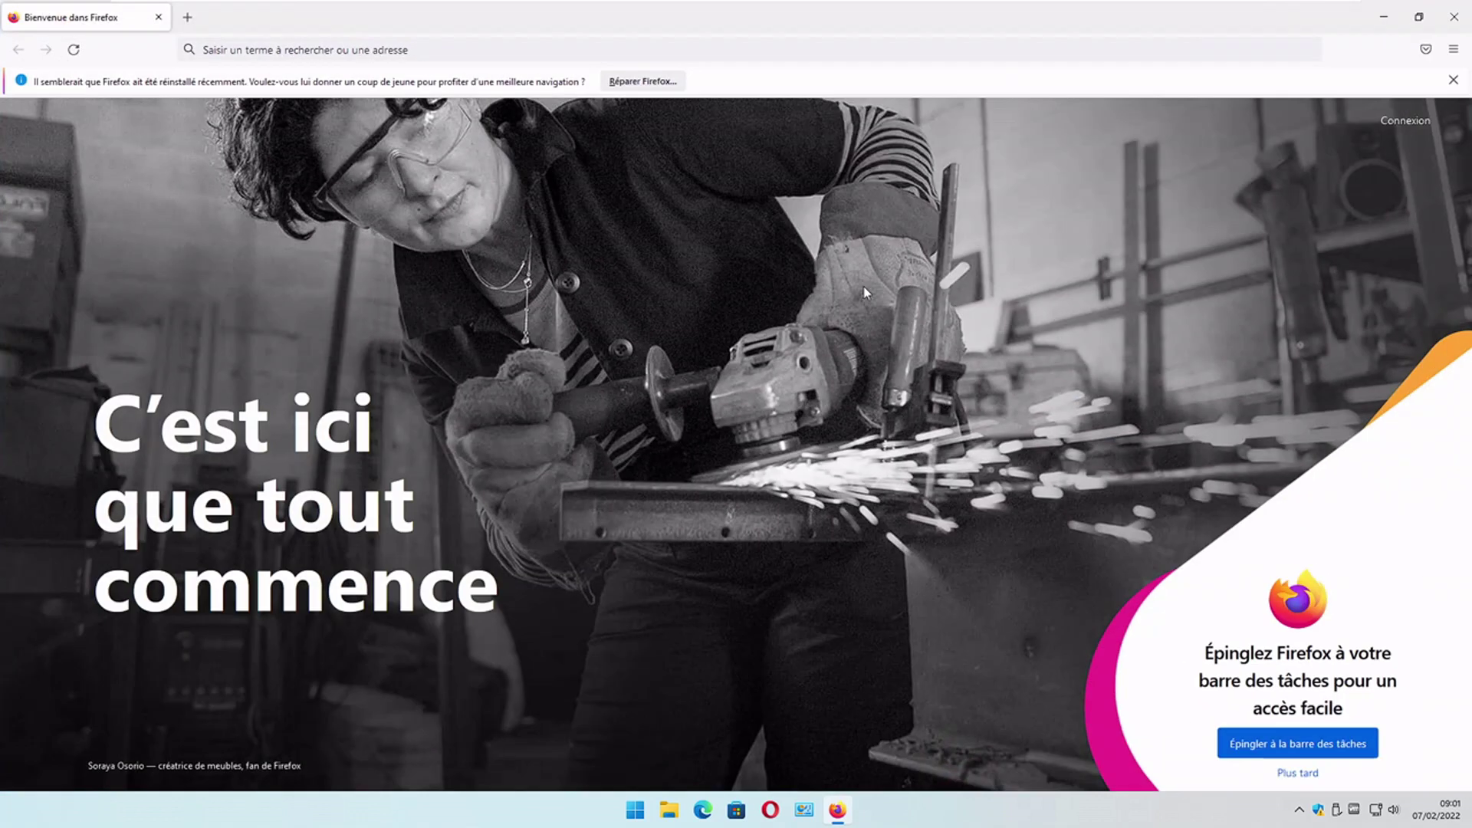
pyautogui.click(1451, 80)
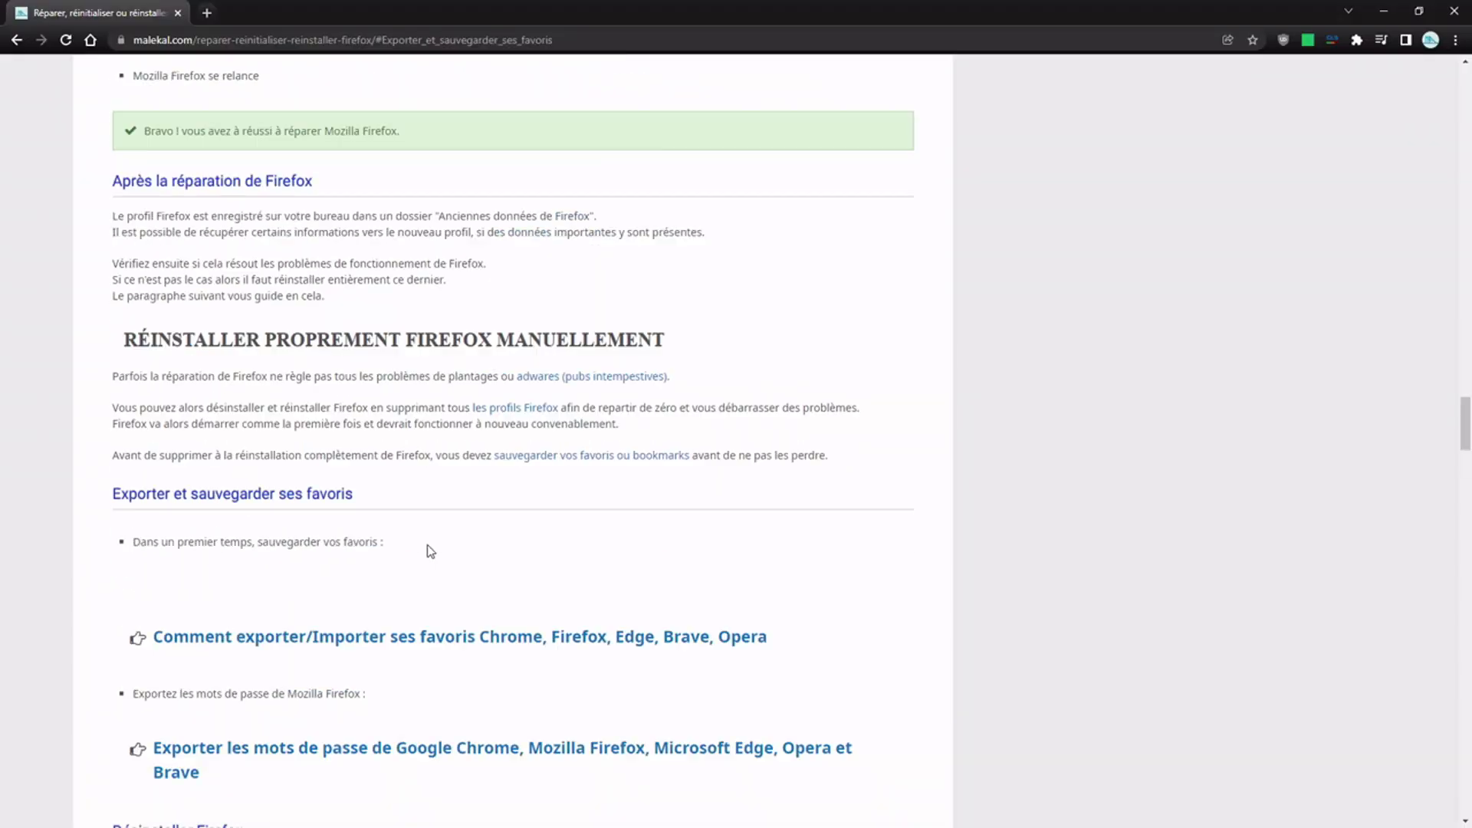
# Return to the malekal.com article and examine its instructions for uninstalling Firefox with Revo Uninstaller.
pyautogui.scroll(4, 427, 548)
pyautogui.scroll(15, 429, 544)
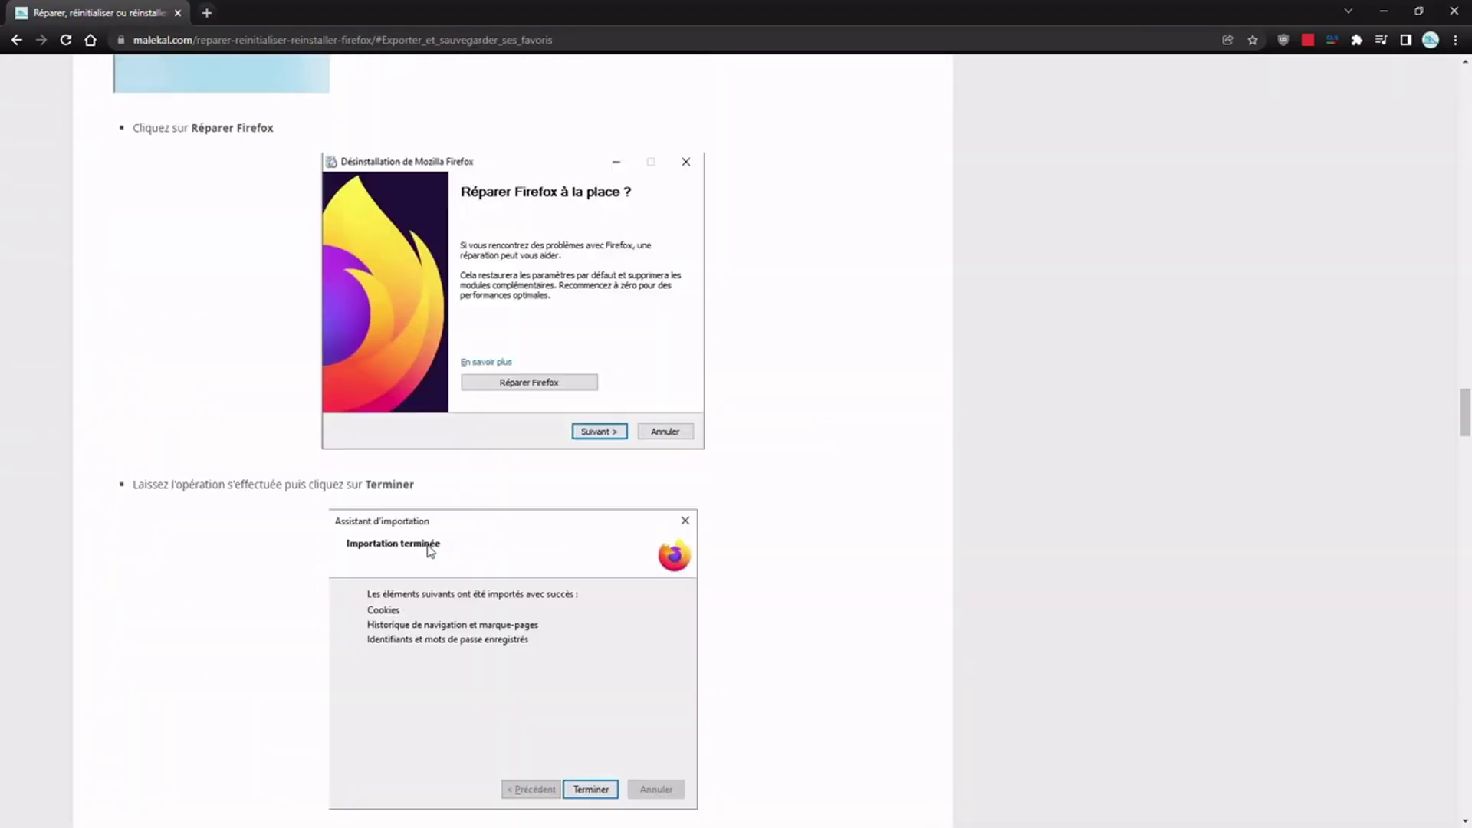
pyautogui.scroll(-10, 430, 550)
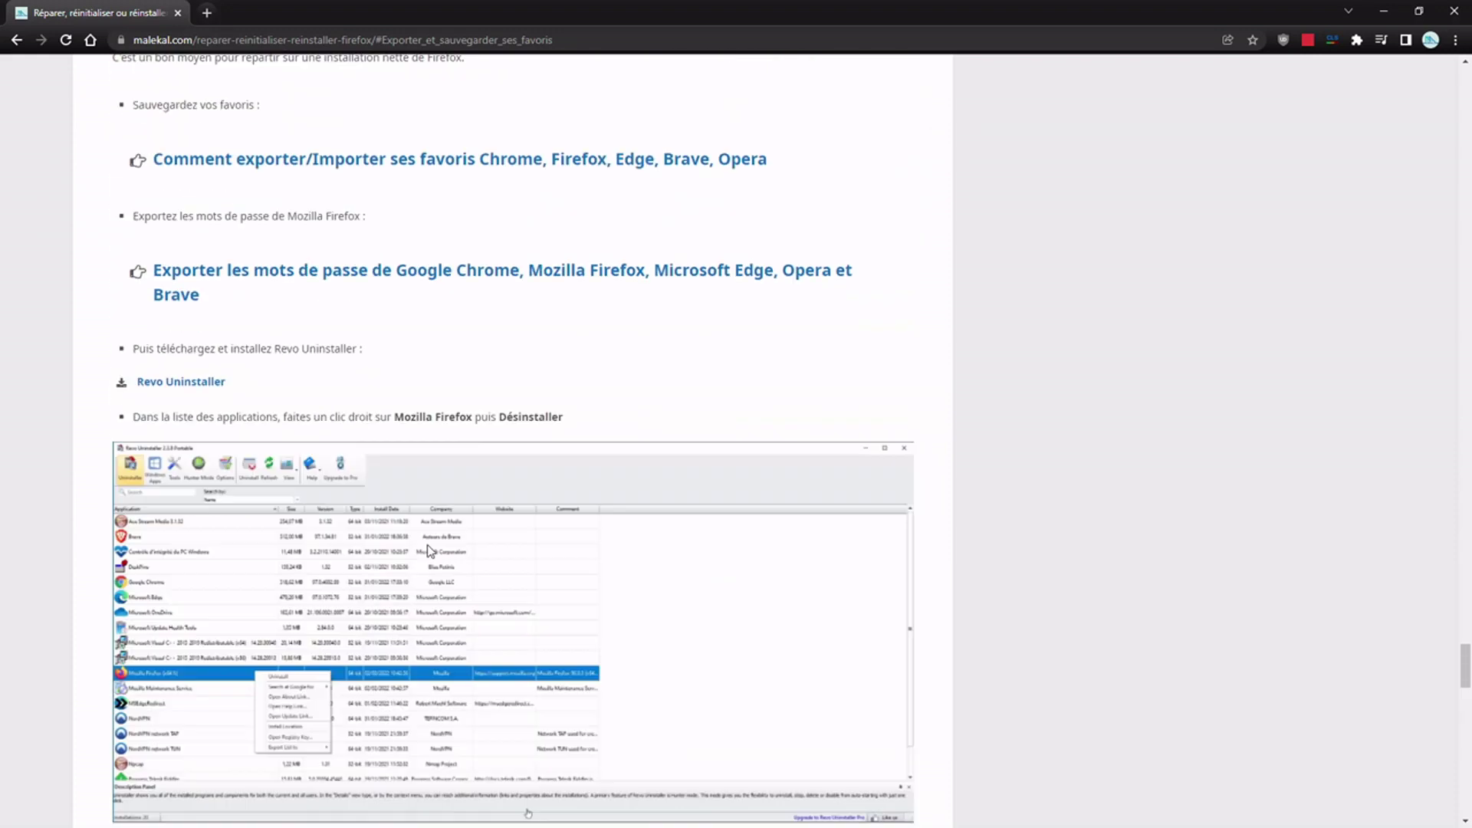
# Review the article's Revo Uninstaller walkthrough from its heading through the uninstall, scan, and removal of leftover Firefox registry items, files and folders.
pyautogui.scroll(-8, 429, 550)
pyautogui.scroll(14, 429, 550)
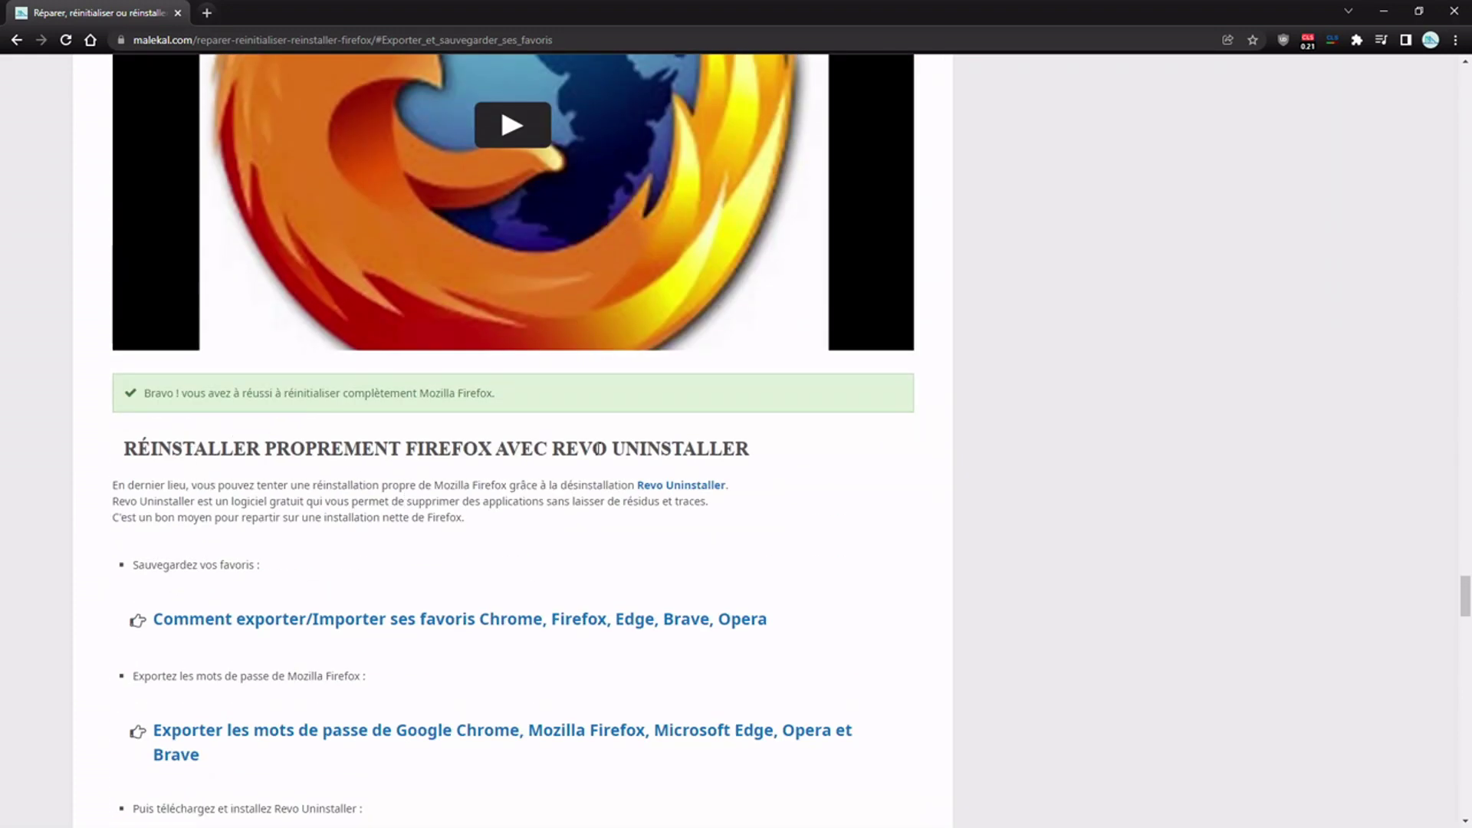
pyautogui.moveTo(554, 450); pyautogui.dragTo(750, 464)
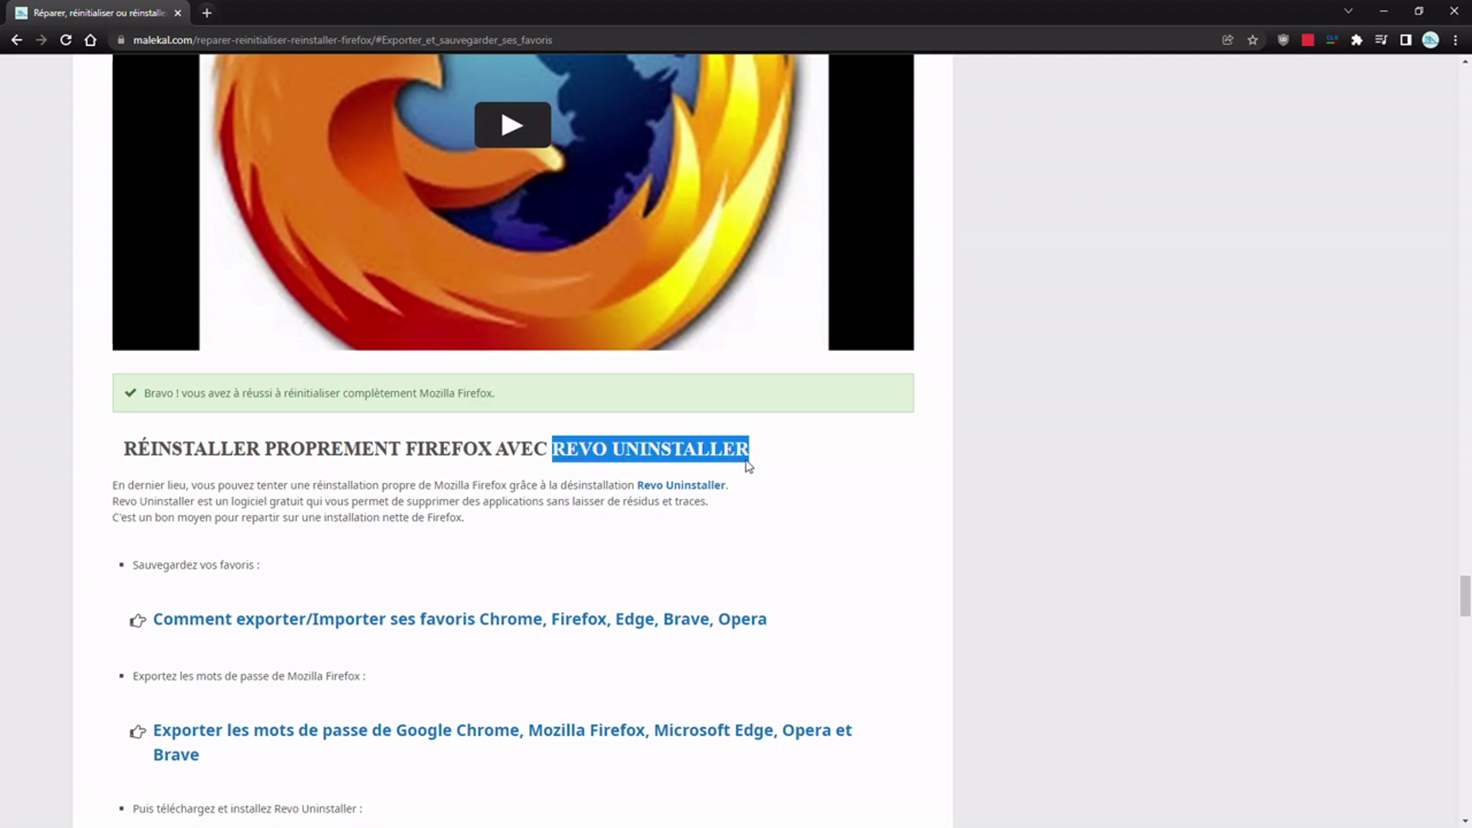
pyautogui.click(504, 555)
pyautogui.scroll(-10, 506, 556)
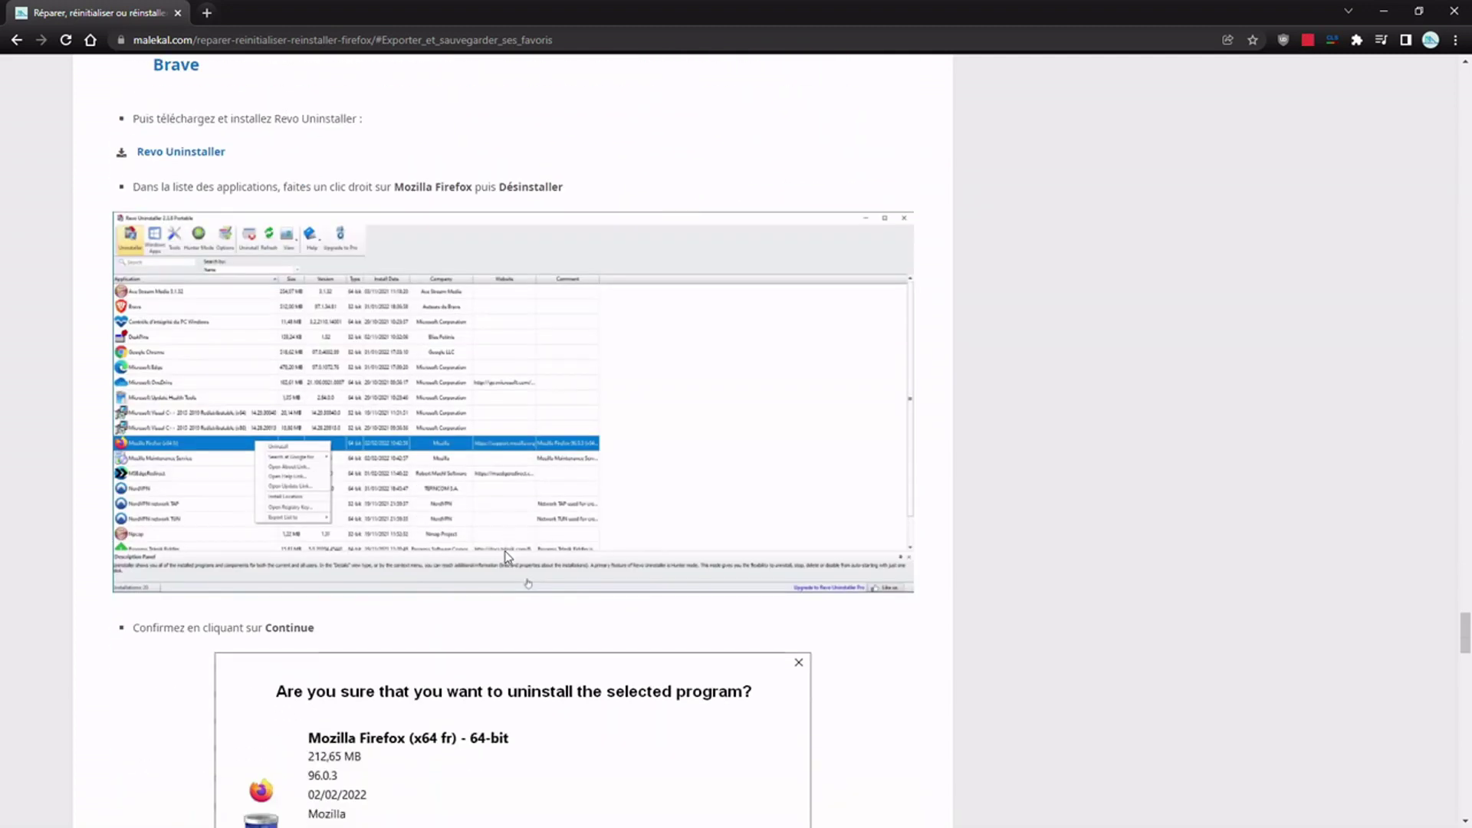
pyautogui.scroll(-9, 506, 556)
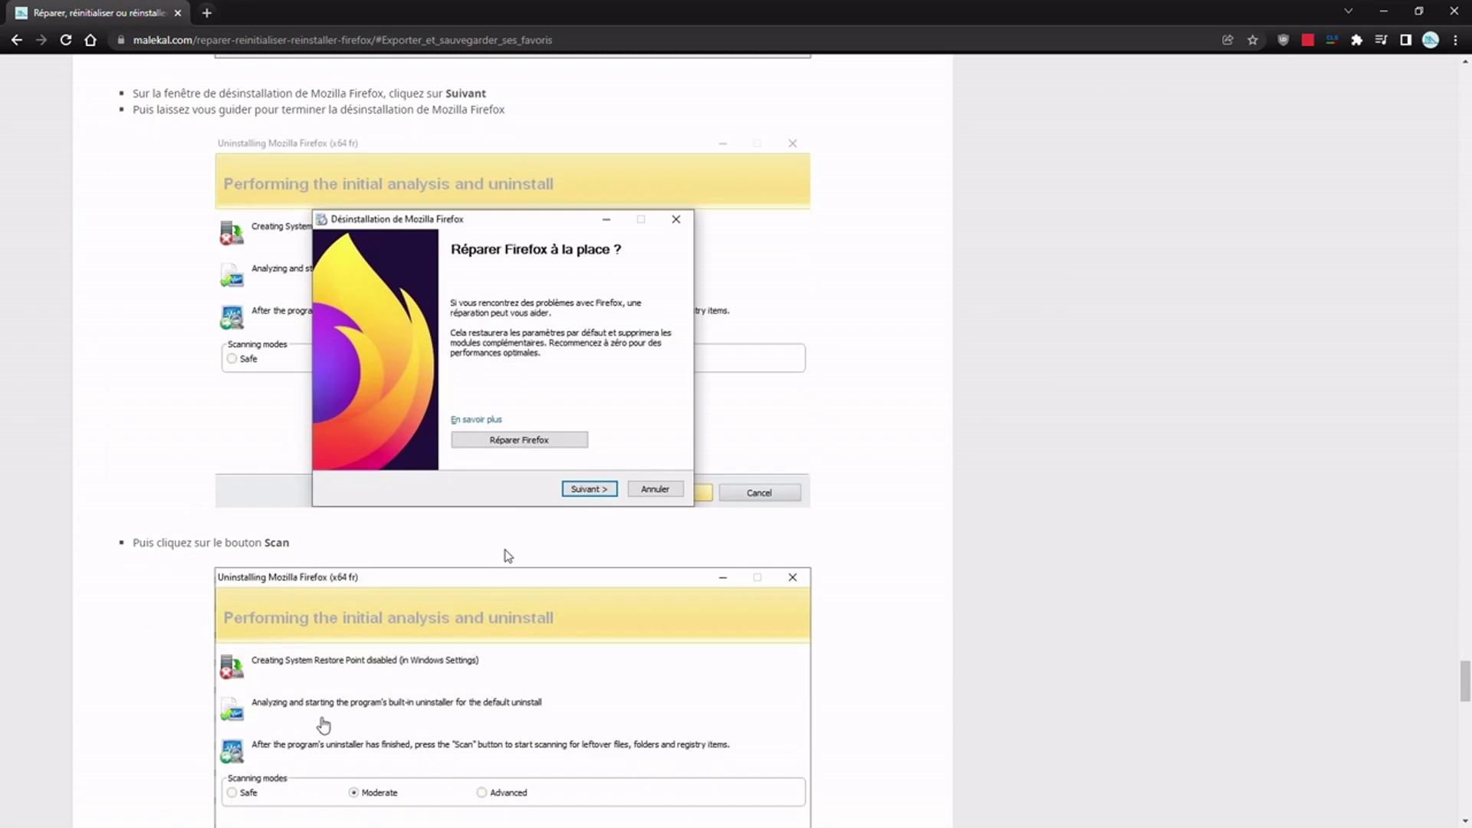
pyautogui.scroll(-9, 506, 556)
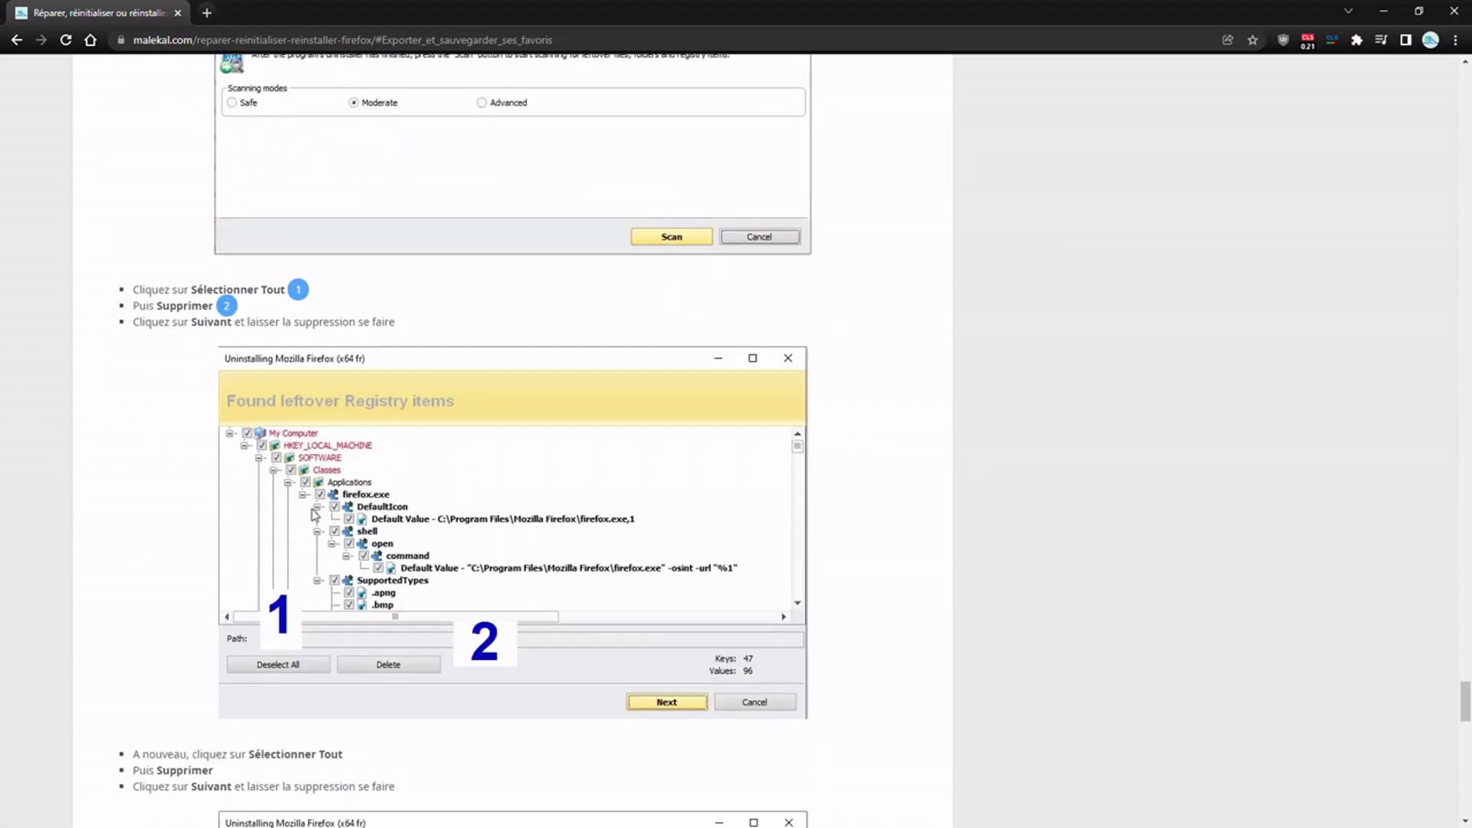
pyautogui.scroll(-4, 312, 510)
pyautogui.scroll(-5, 427, 611)
pyautogui.scroll(1, 427, 610)
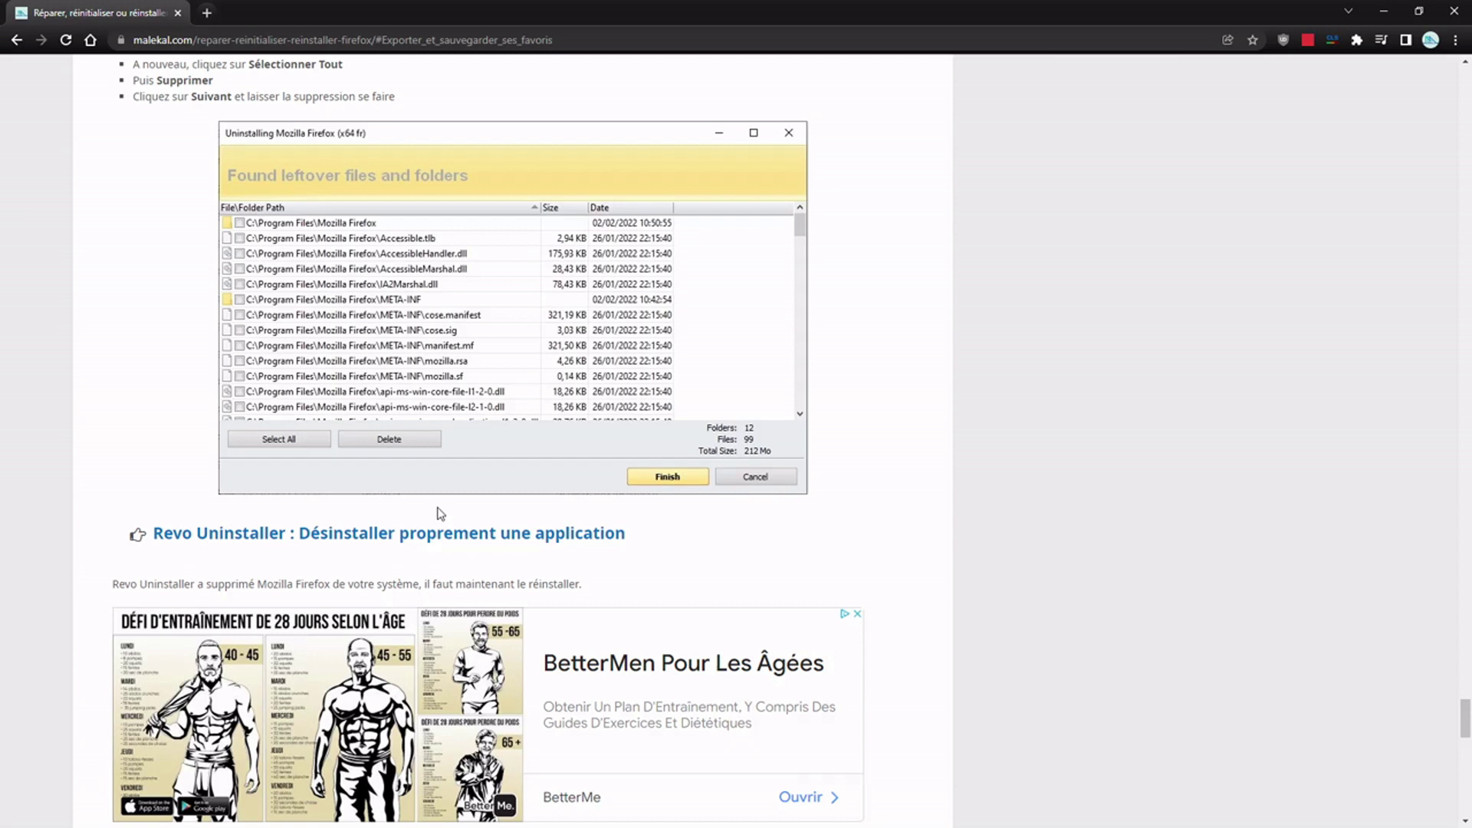
pyautogui.scroll(15, 440, 514)
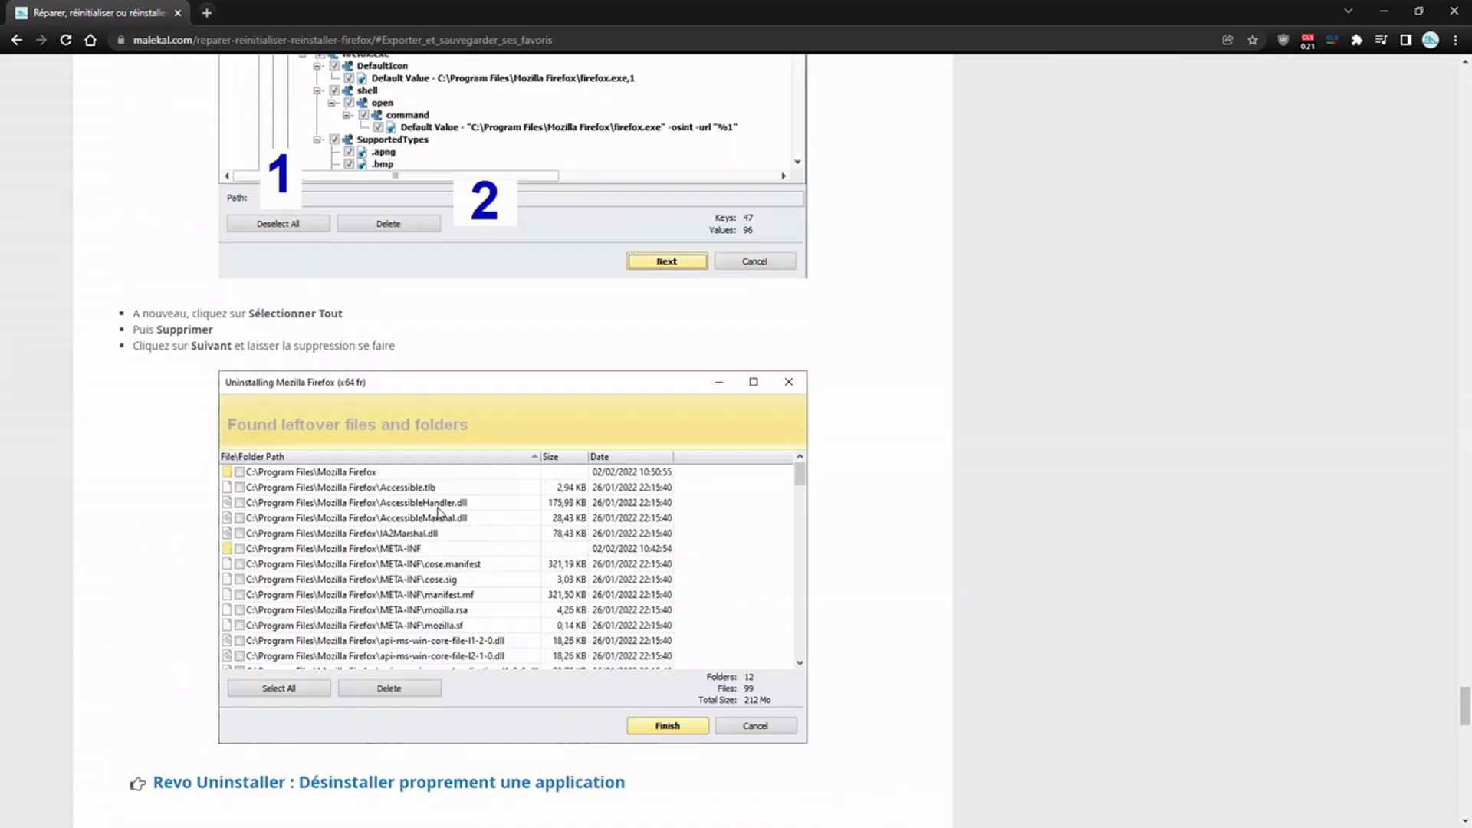
pyautogui.scroll(4, 441, 512)
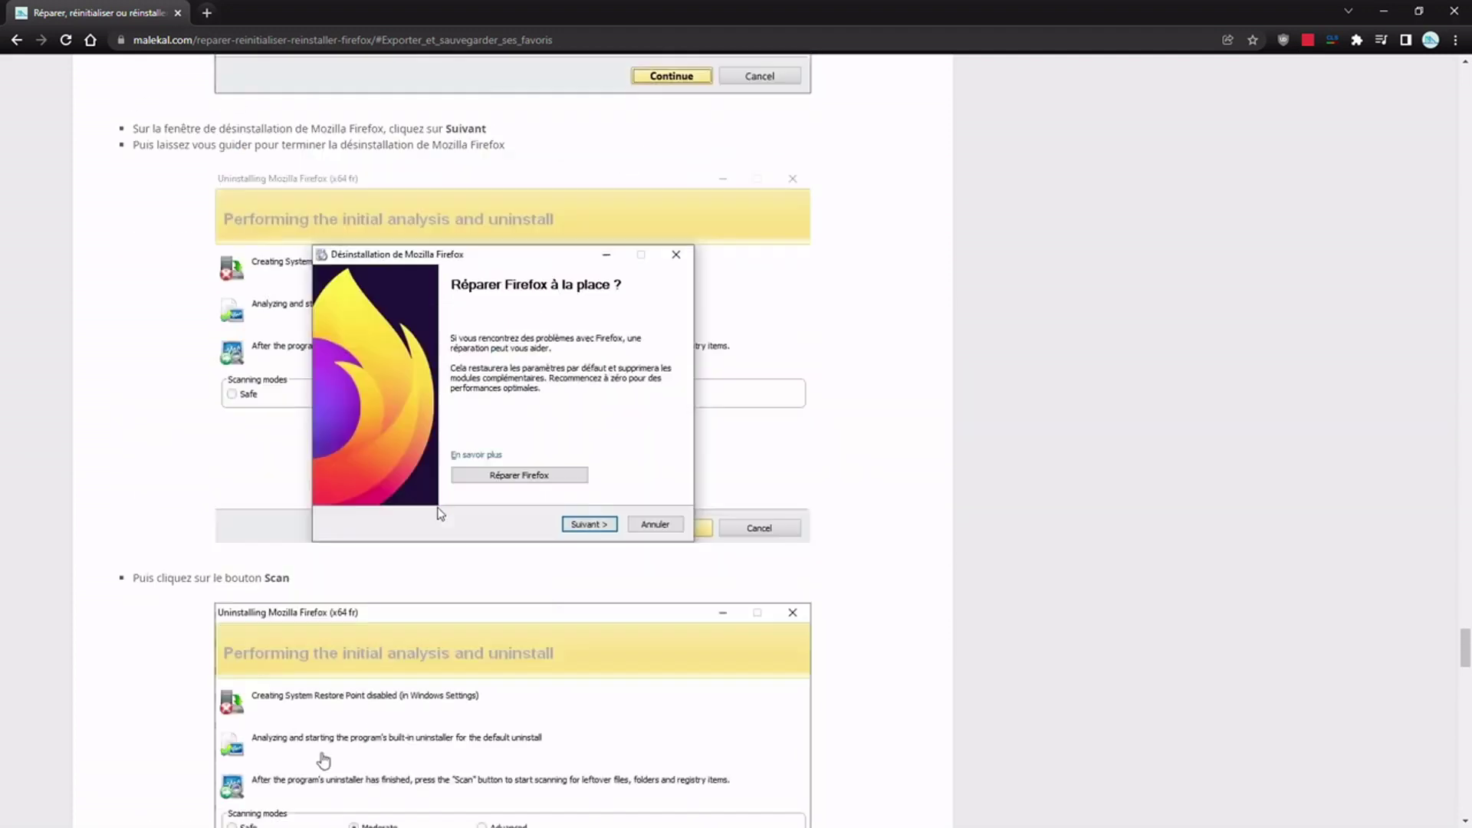